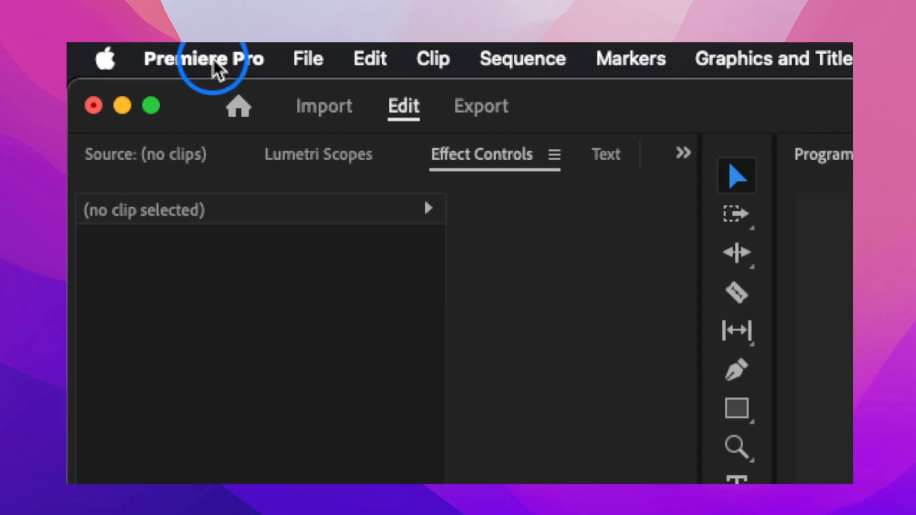
# Look up the "ripple trim" commands in the keyboard shortcut settings and close the dialog
pyautogui.click(109, 48)
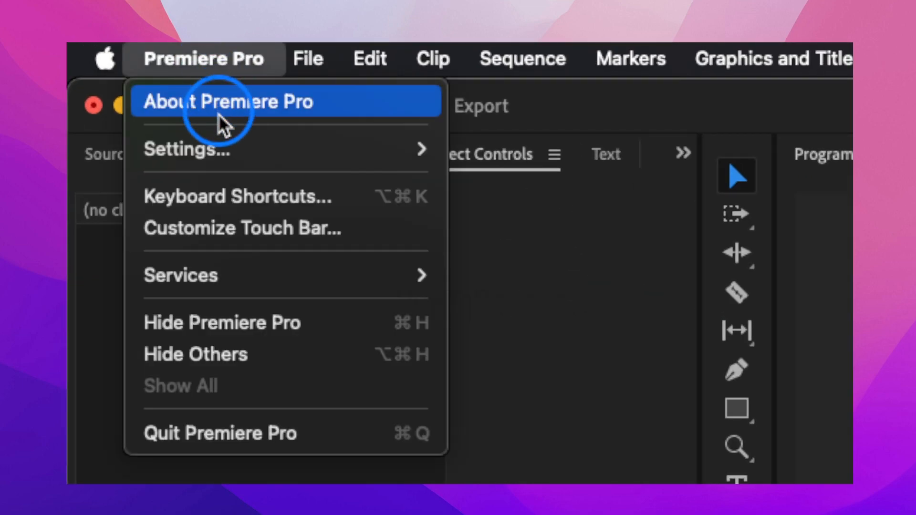
pyautogui.click(229, 202)
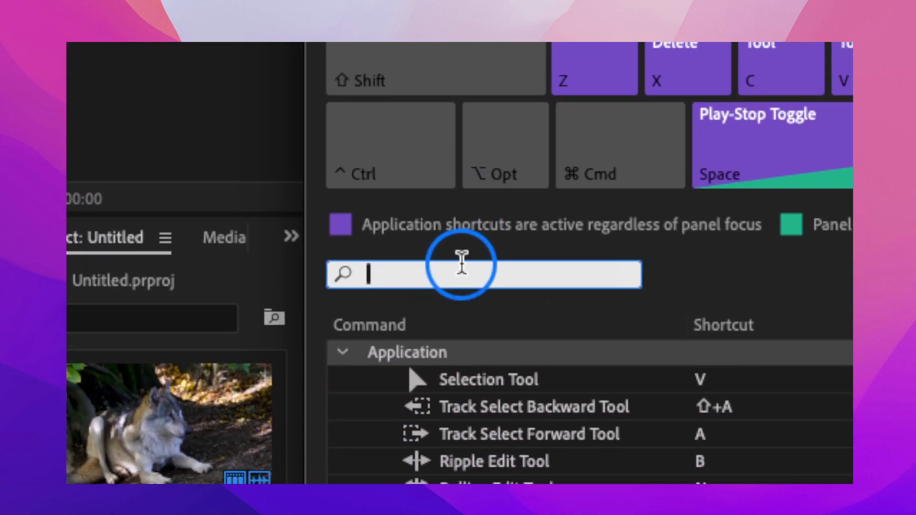
pyautogui.write('ΩΩ')
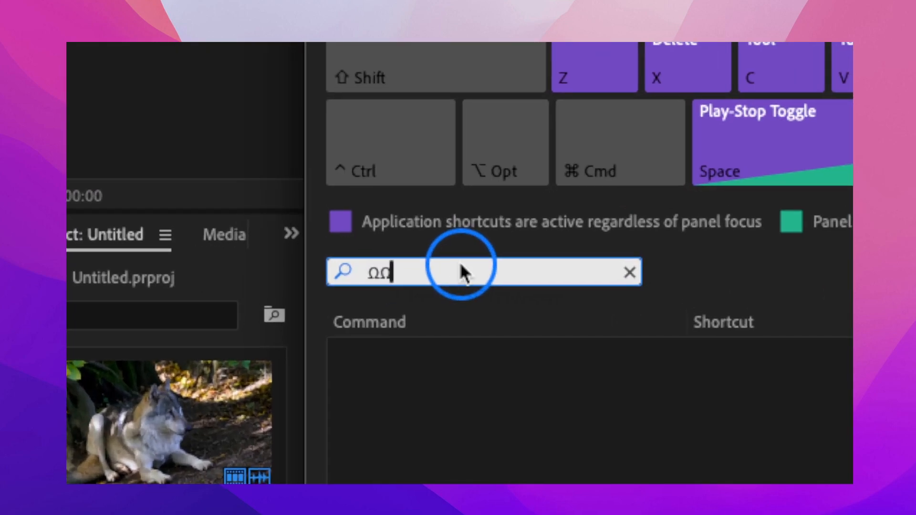
pyautogui.press('BackSpace')
pyautogui.press('BackSpace')
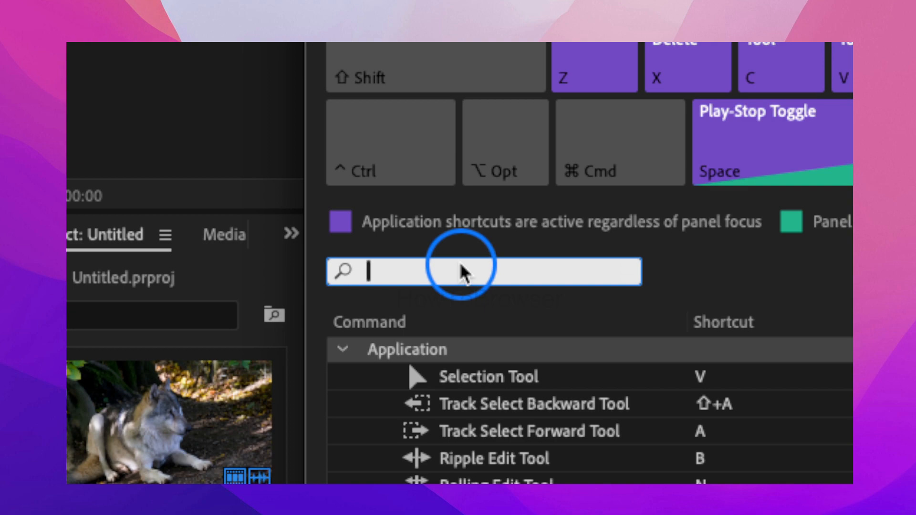
pyautogui.write('ripple trim')
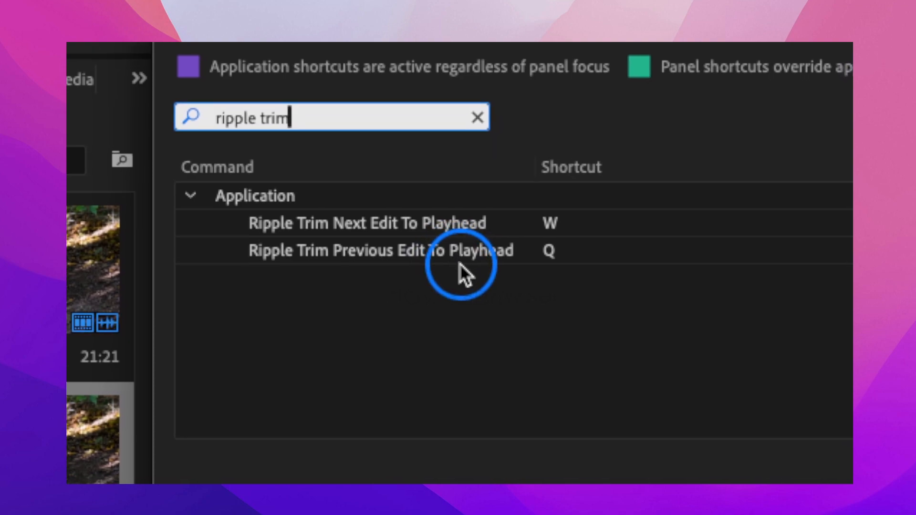
pyautogui.write('1')
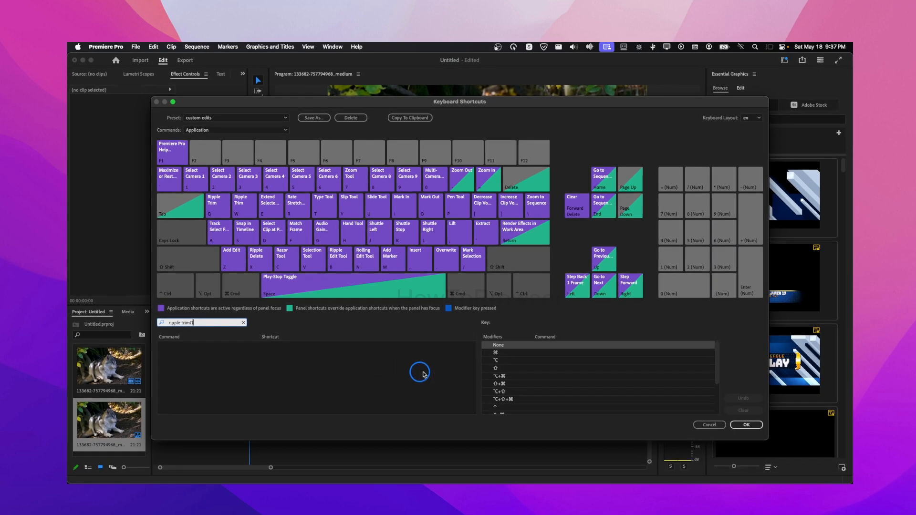
pyautogui.click(745, 425)
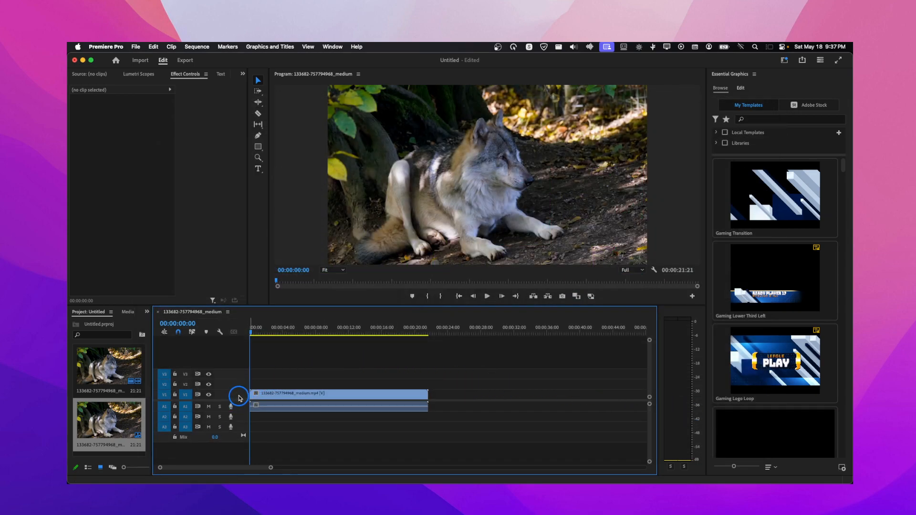
# Enlarge the Video 1 track and try a ripple trim of the wolf clip's start to 00:00:03:28
pyautogui.doubleClick(239, 398)
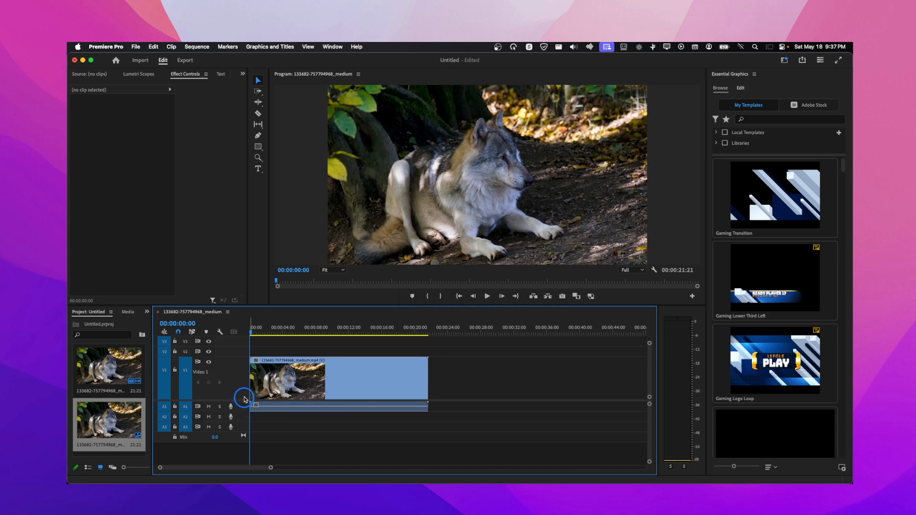
pyautogui.scroll(5, 269, 384)
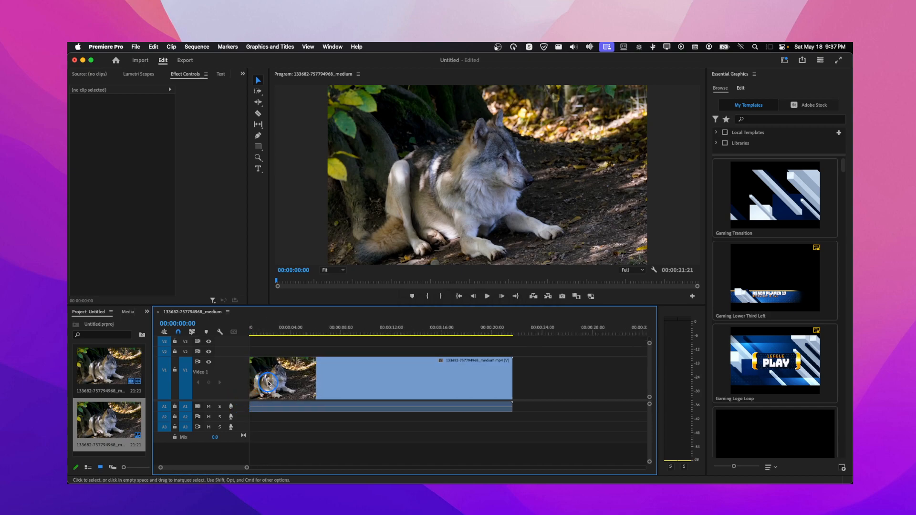
pyautogui.moveTo(286, 332); pyautogui.dragTo(487, 333)
pyautogui.scroll(-2, 452, 363)
pyautogui.moveTo(405, 334); pyautogui.dragTo(294, 299)
pyautogui.click(298, 335)
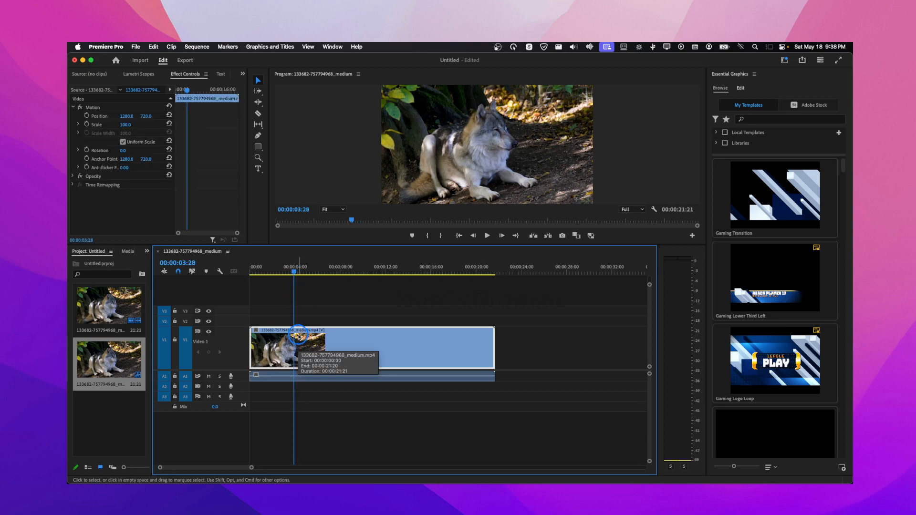
pyautogui.press('q')
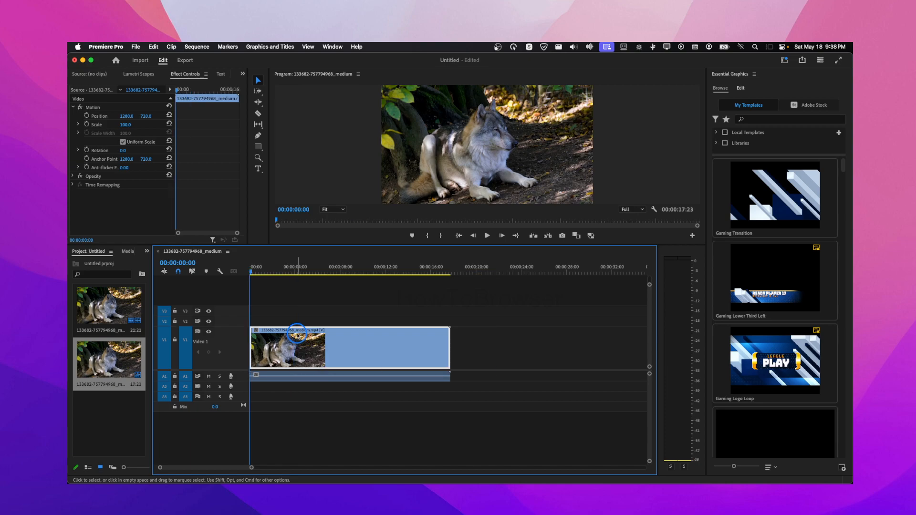
pyautogui.press('super+z')
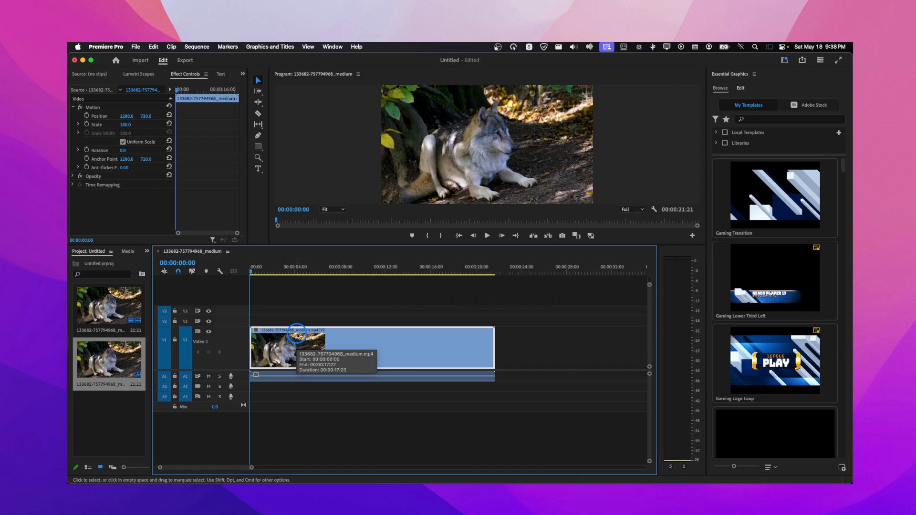
# Split the wolf clip at 00:00:05:16 and ripple delete the part before the split
pyautogui.moveTo(256, 276); pyautogui.dragTo(312, 273)
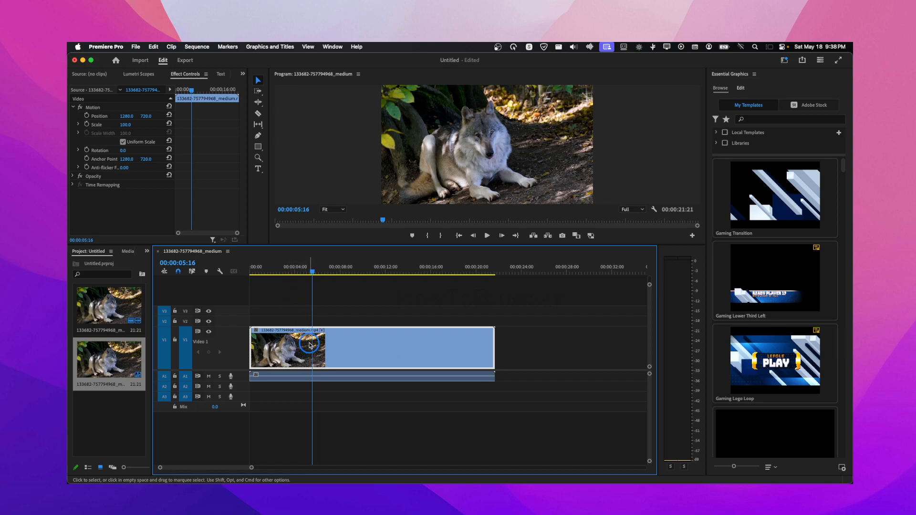
pyautogui.press('super+k')
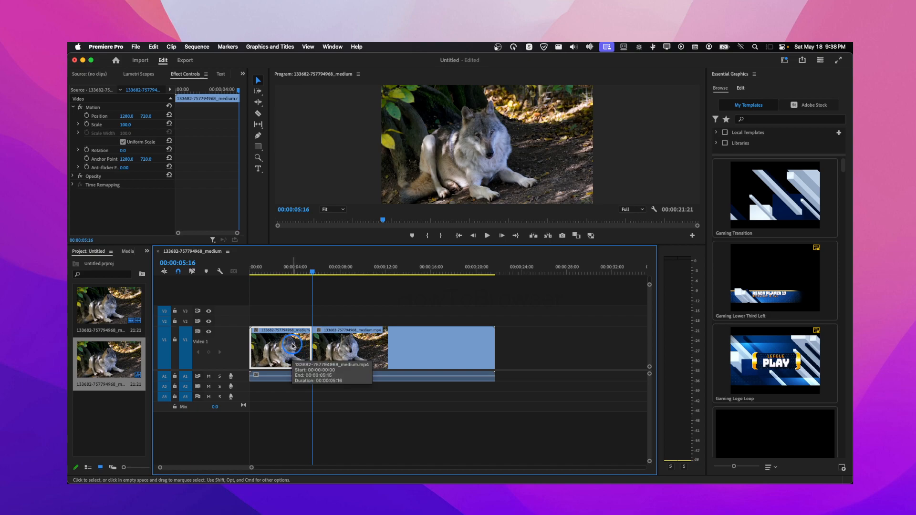
pyautogui.hotkey('shift', 'Delete')
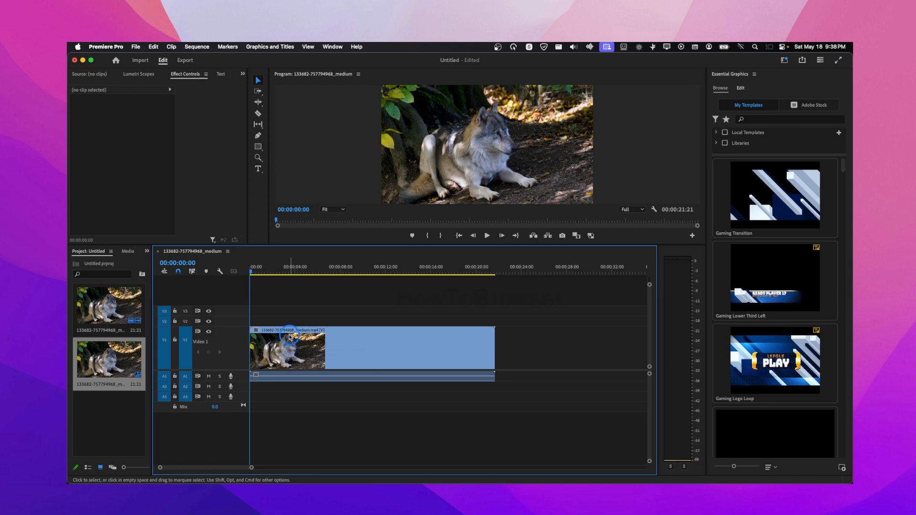
# Move the playhead to 00:00:05:18 and remove the wolf clip from the timeline
pyautogui.moveTo(284, 273); pyautogui.dragTo(312, 275)
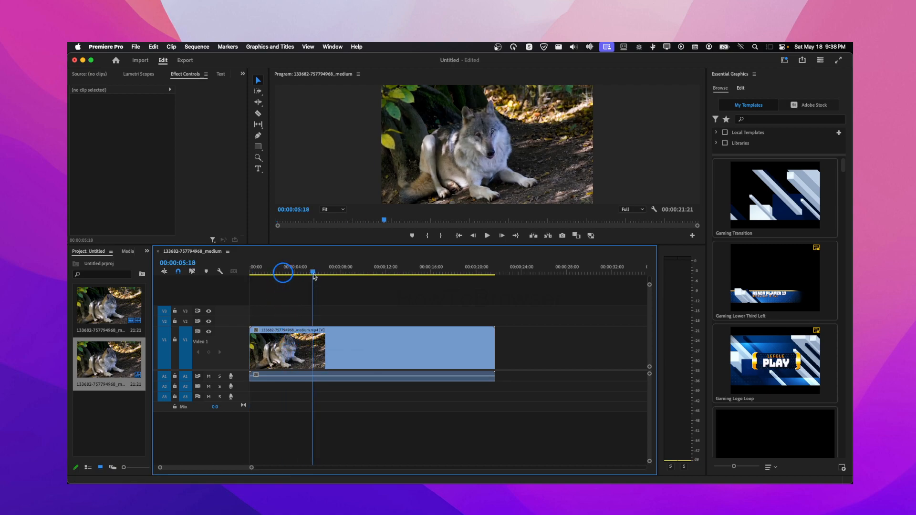
pyautogui.click(305, 340)
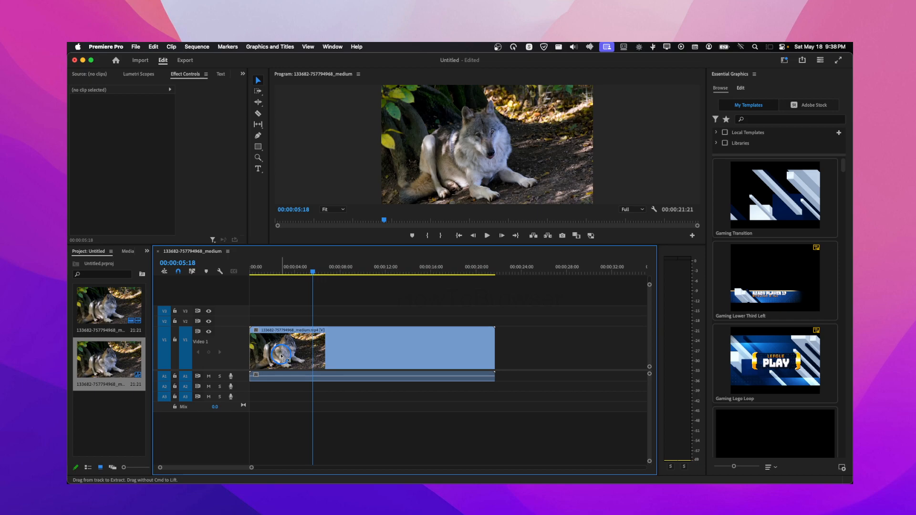
pyautogui.press('Delete')
pyautogui.click(281, 357)
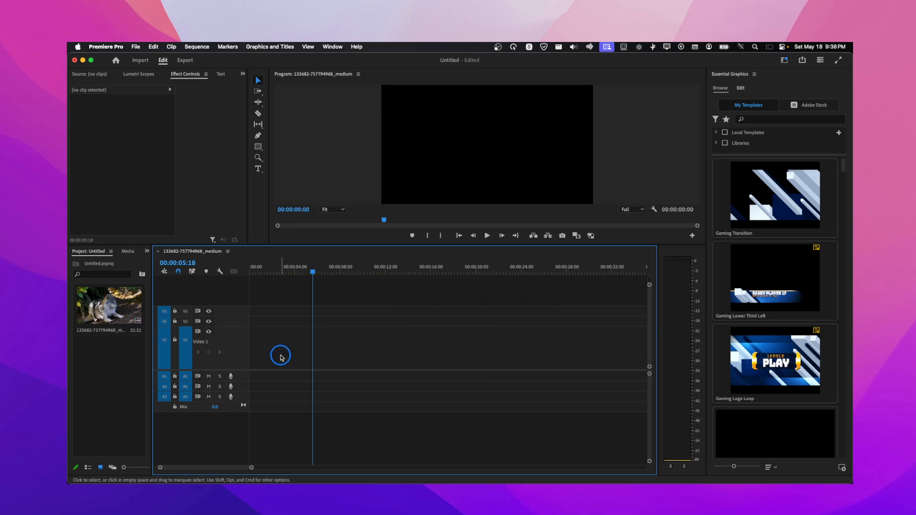
pyautogui.press('Delete')
# Add the wolf clip from the project to the empty timeline and enlarge the Video 1 track
pyautogui.moveTo(111, 307); pyautogui.dragTo(255, 348)
pyautogui.click(237, 367)
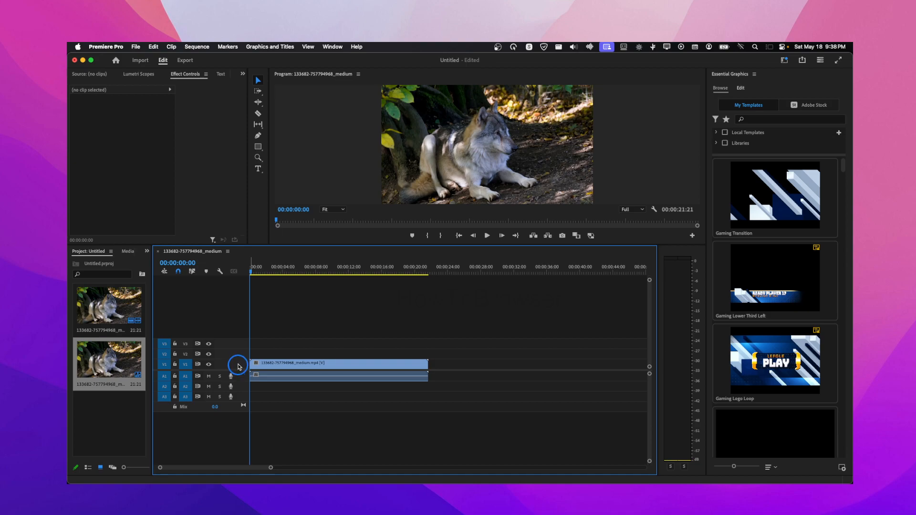
pyautogui.doubleClick(238, 367)
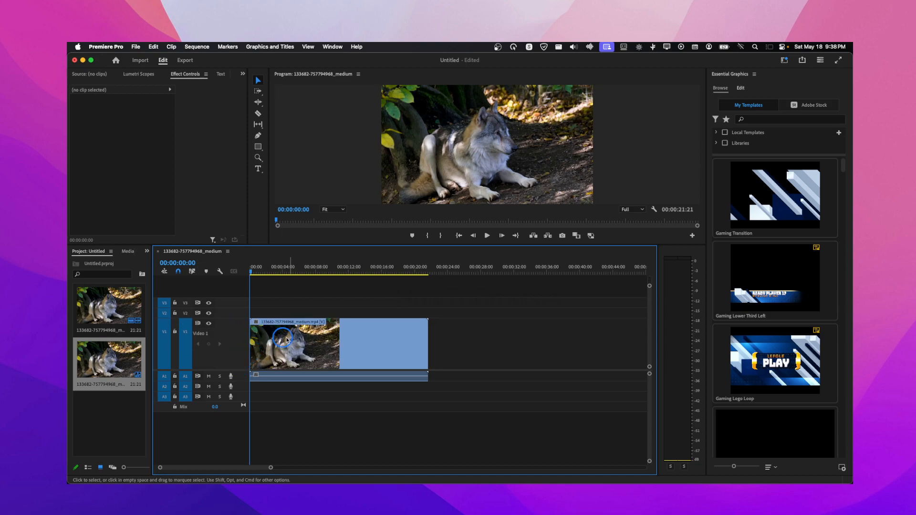
# Try ripple trimming the clip's start to the playhead at 00:00:05:00 and its end to the playhead at 00:00:12:22
pyautogui.moveTo(276, 271); pyautogui.dragTo(291, 271)
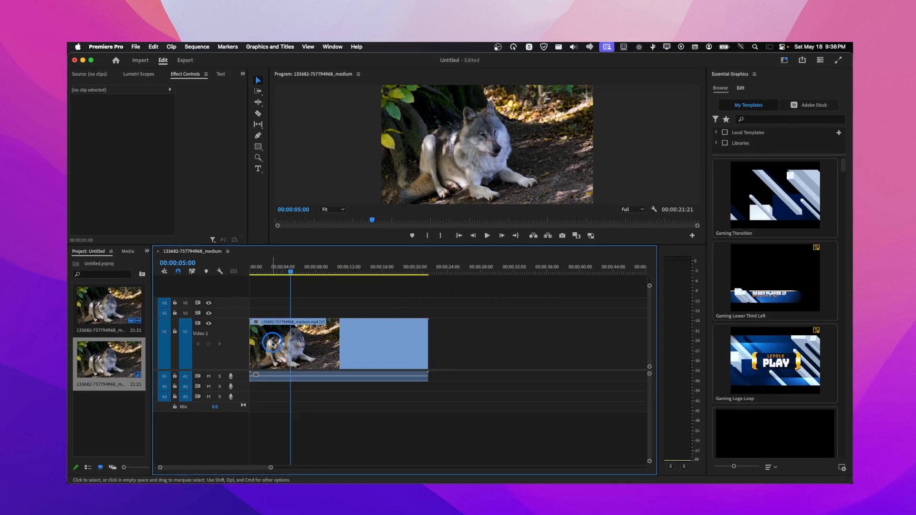
pyautogui.press('q')
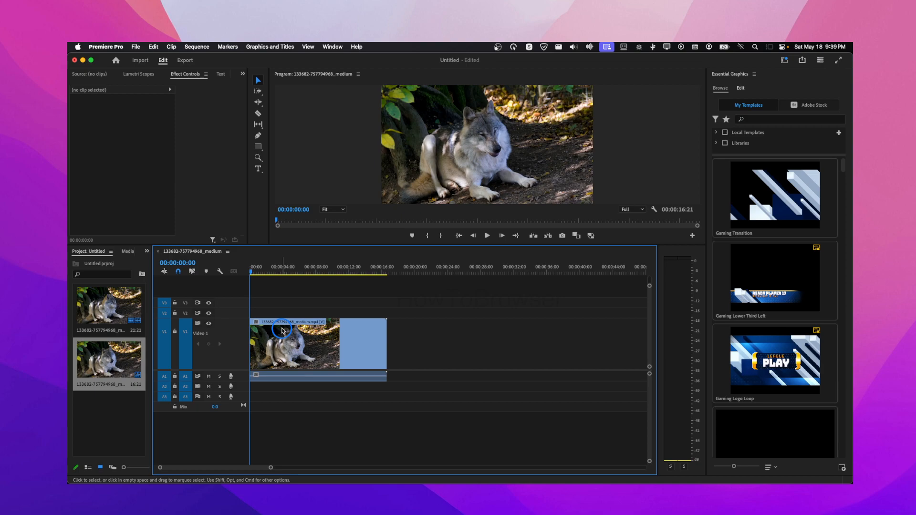
pyautogui.moveTo(332, 276); pyautogui.dragTo(356, 277)
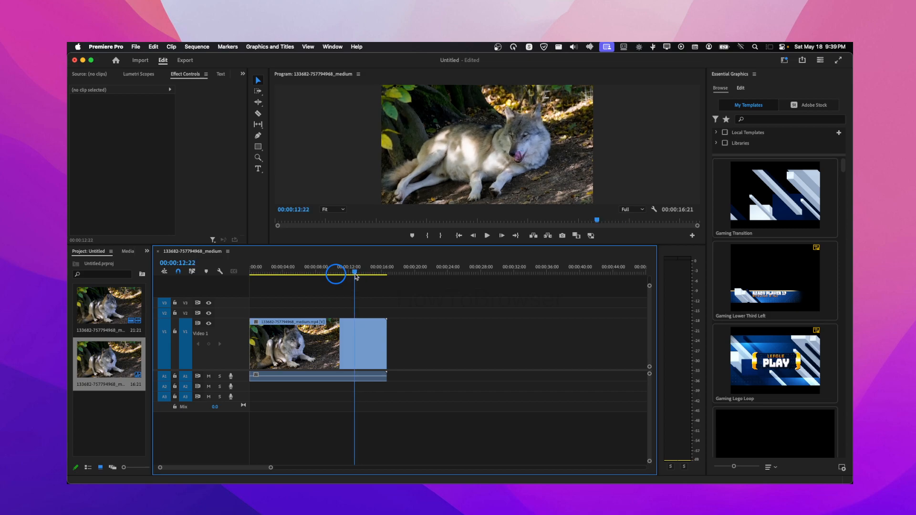
pyautogui.click(362, 329)
pyautogui.press('w')
pyautogui.click(356, 301)
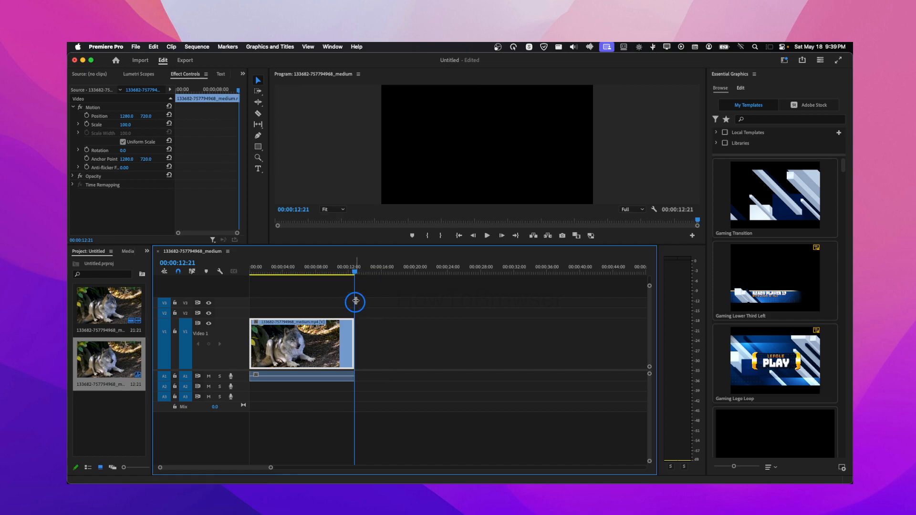
pyautogui.press('super+z')
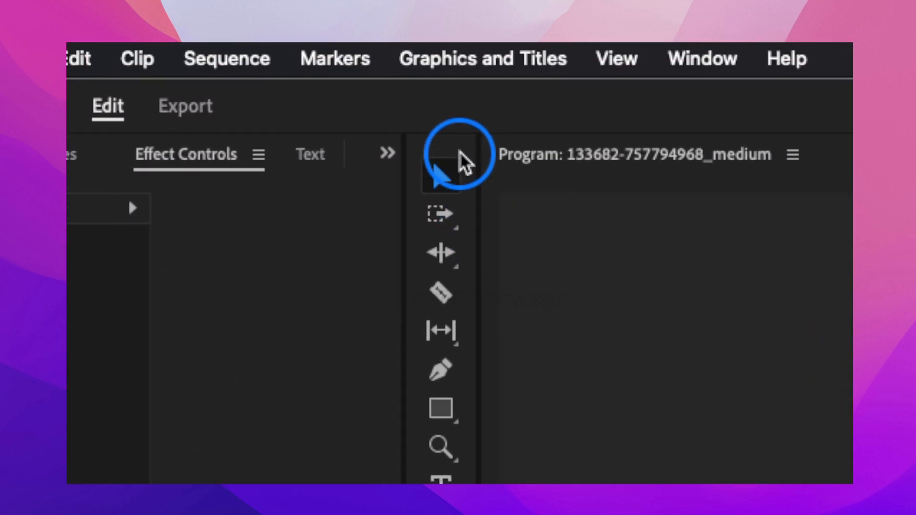
# Split the video clip at four points with the Razor tool, making five segments
pyautogui.click(459, 153)
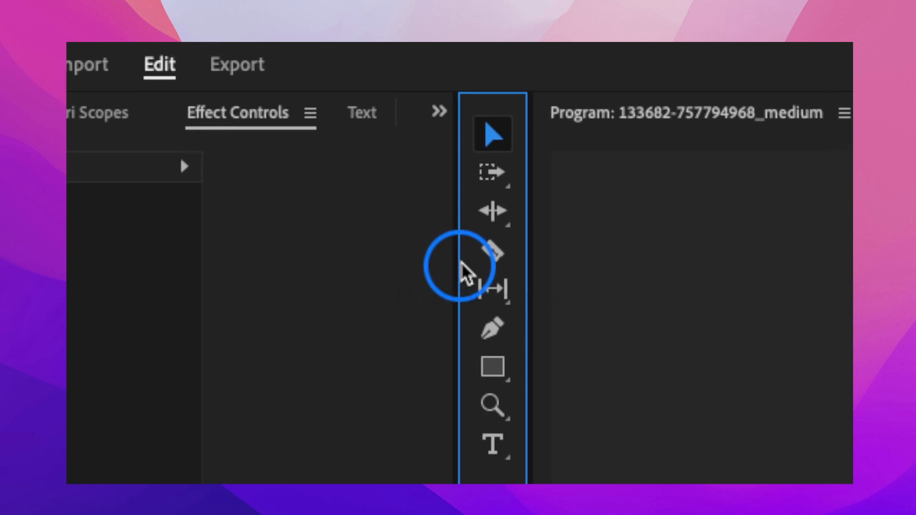
pyautogui.click(462, 265)
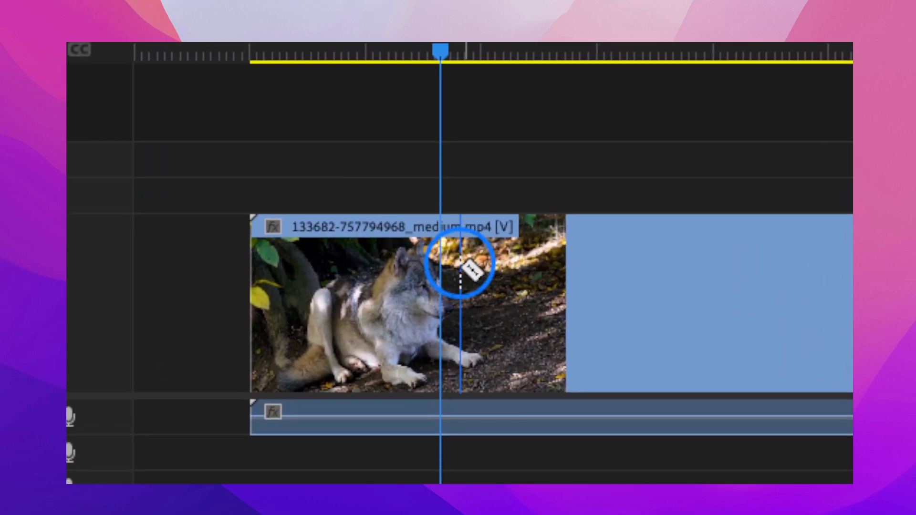
pyautogui.click(505, 339)
pyautogui.click(460, 267)
pyautogui.hscroll(5, 458, 267)
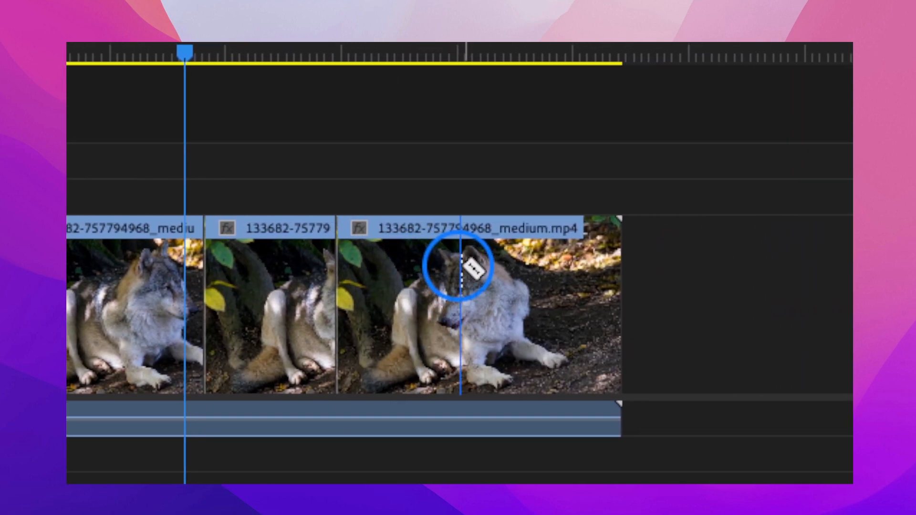
pyautogui.click(458, 266)
pyautogui.hscroll(4, 458, 266)
pyautogui.click(461, 266)
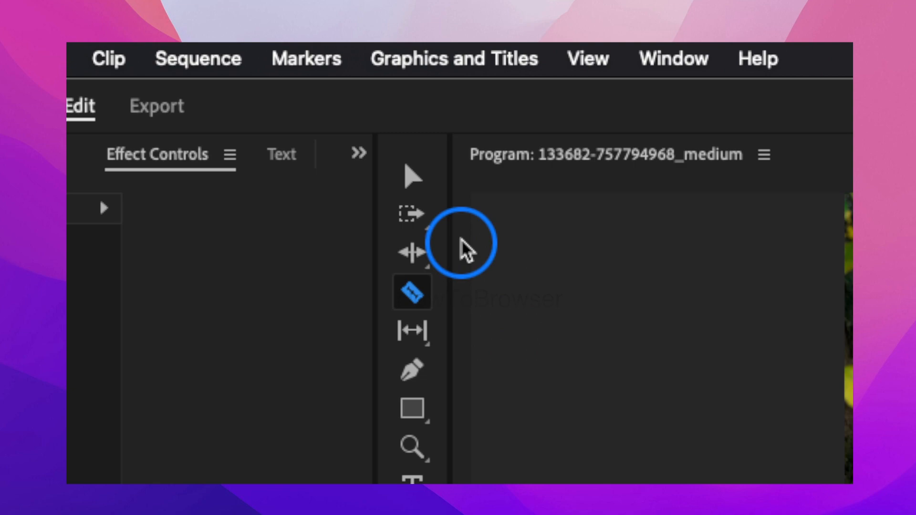
# Cut the fourth video segment out of the timeline and move the last segment against the third to close the gap
pyautogui.click(415, 183)
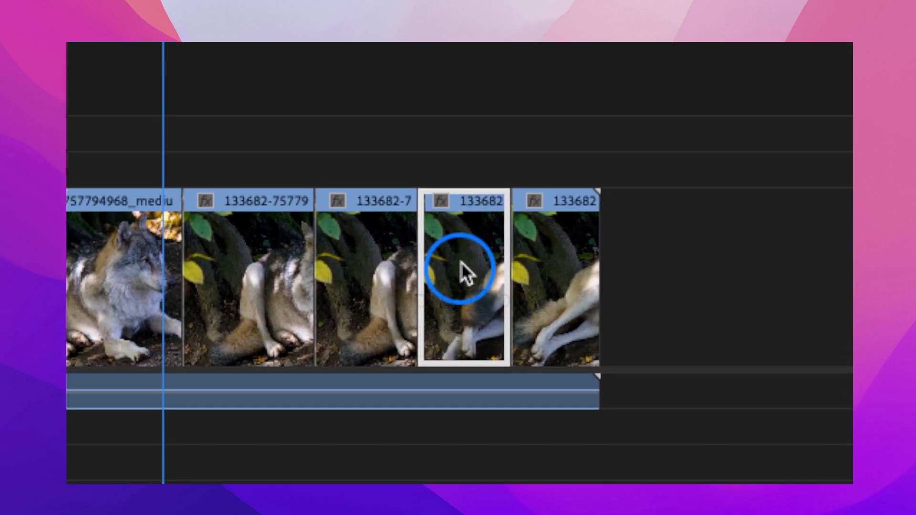
pyautogui.rightClick(460, 201)
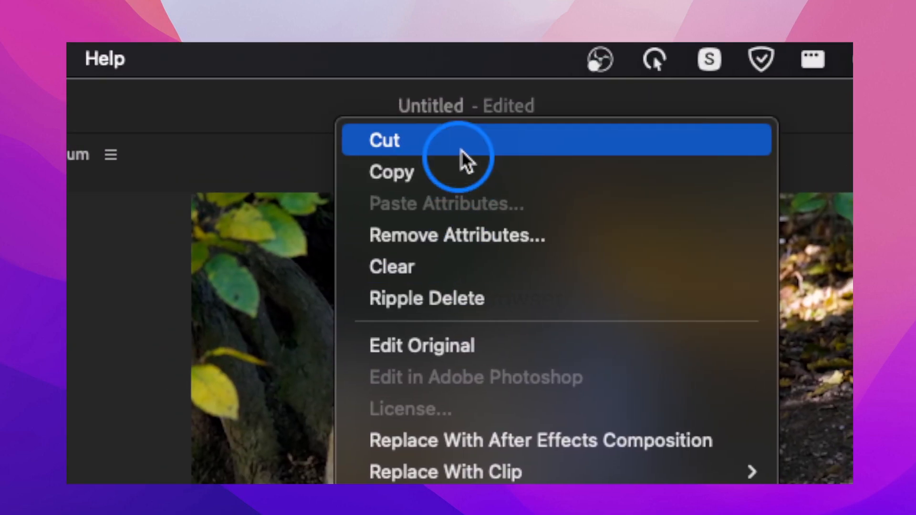
pyautogui.click(461, 150)
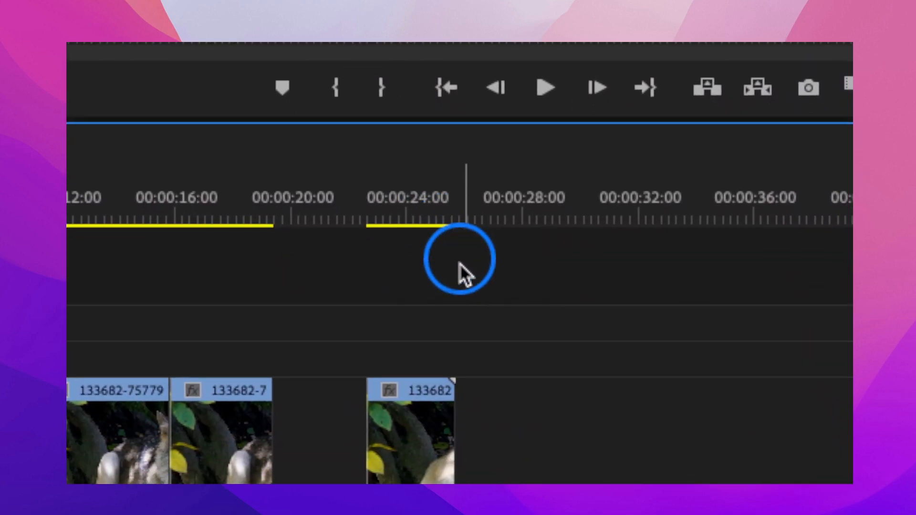
pyautogui.moveTo(462, 274)
pyautogui.mouseDown()
pyautogui.moveTo(380, 268)
pyautogui.moveTo(460, 265)
pyautogui.moveTo(440, 272)
pyautogui.moveTo(459, 262)
pyautogui.mouseUp()
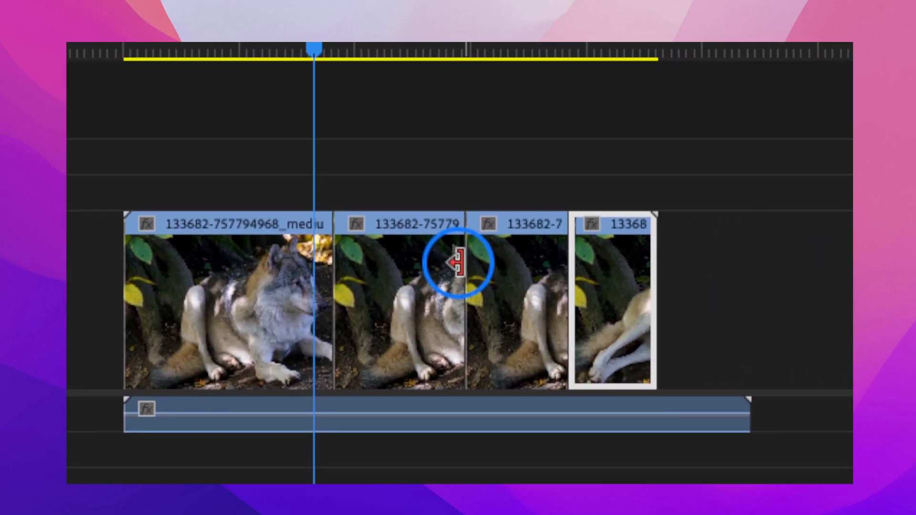
# Delete the second video segment from the timeline
pyautogui.click(431, 274)
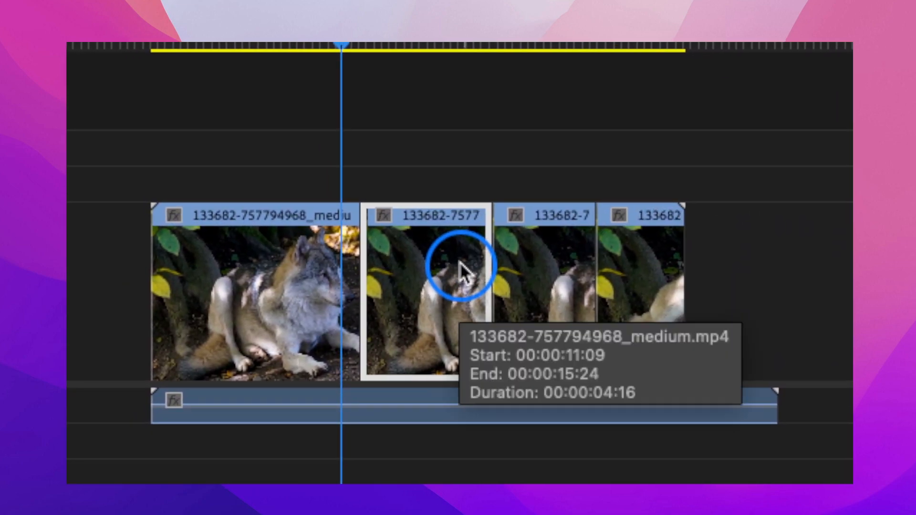
pyautogui.press('Delete')
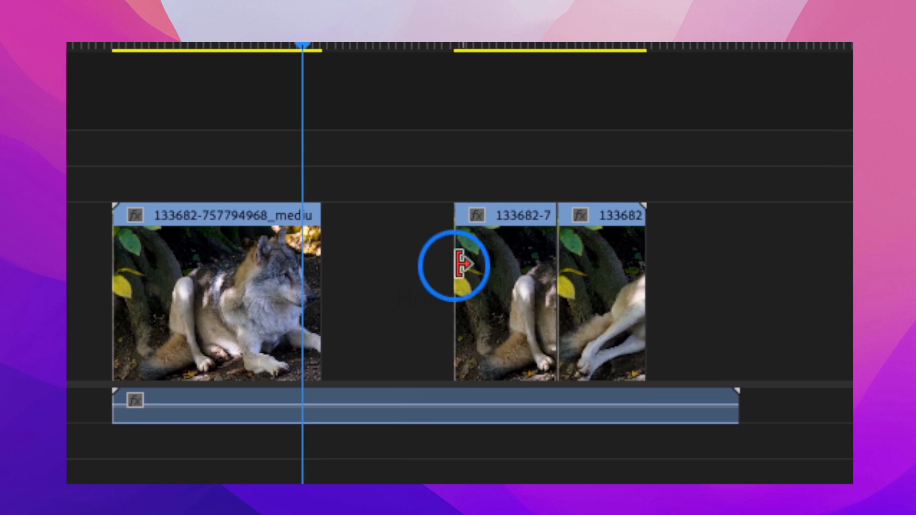
# Close the gap after the first video segment and delete the audio clip under the segments
pyautogui.moveTo(713, 252); pyautogui.dragTo(618, 270)
pyautogui.moveTo(465, 267); pyautogui.dragTo(463, 260)
pyautogui.click(460, 263)
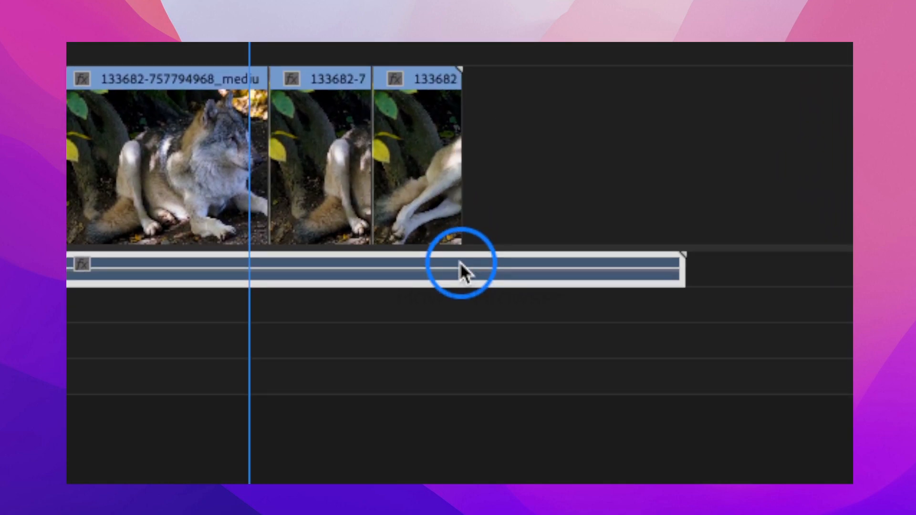
pyautogui.press('Delete')
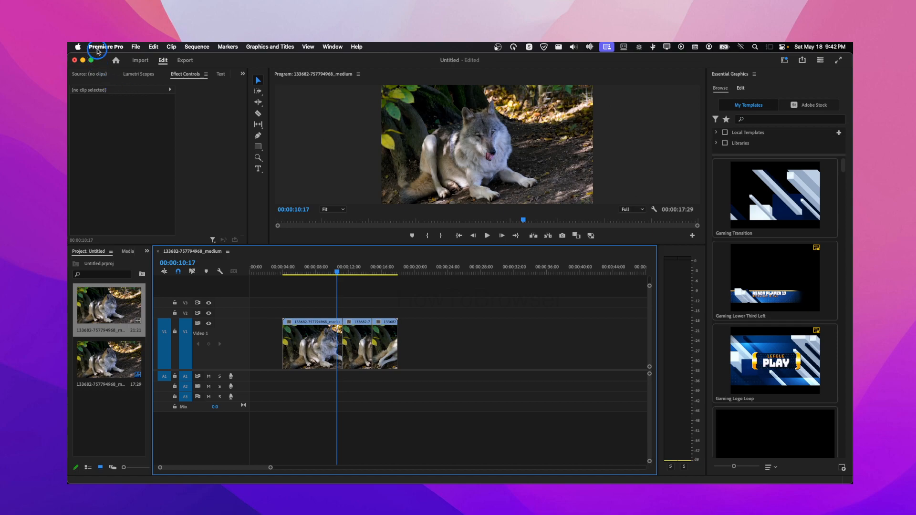
# Open the keyboard shortcut settings, search for "add edit" and examine the shortcuts of Add Edit and Add Edit to All Tracks
pyautogui.click(98, 51)
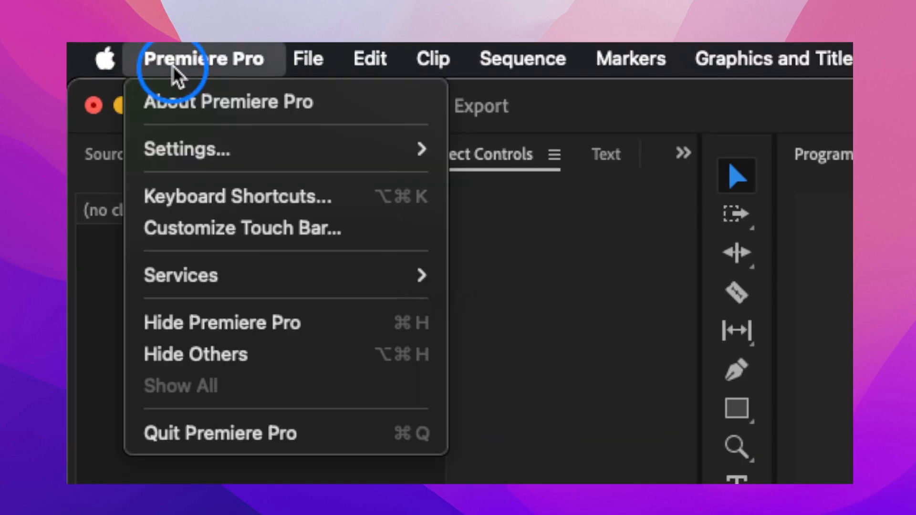
pyautogui.click(196, 208)
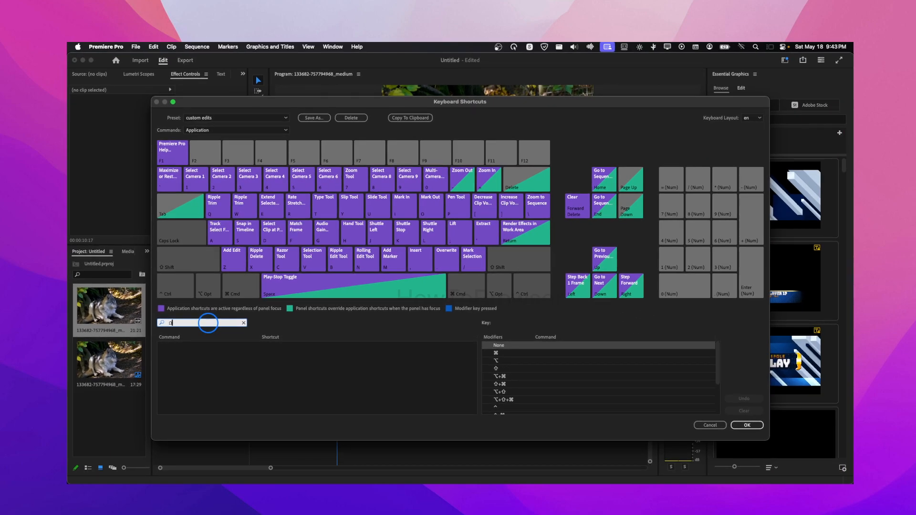
pyautogui.write('a')
pyautogui.write('Ω')
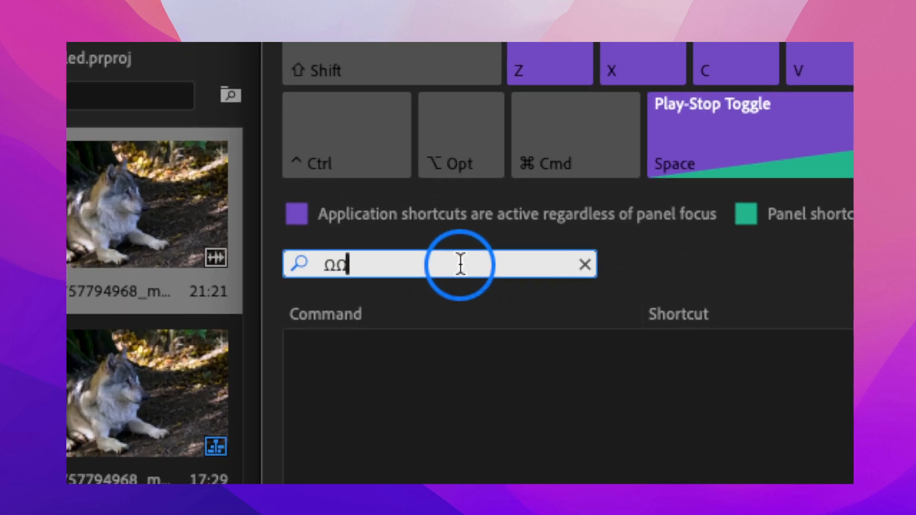
pyautogui.press('BackSpace')
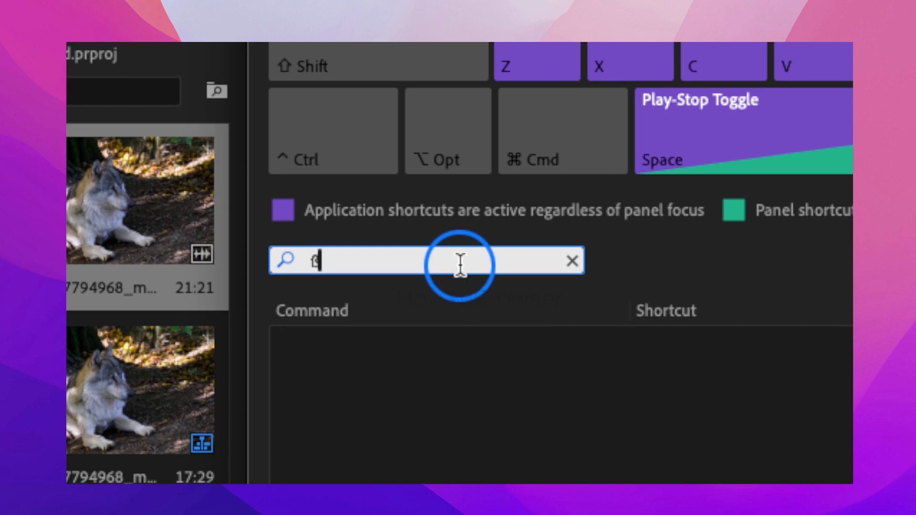
pyautogui.press('BackSpace')
pyautogui.write('edit')
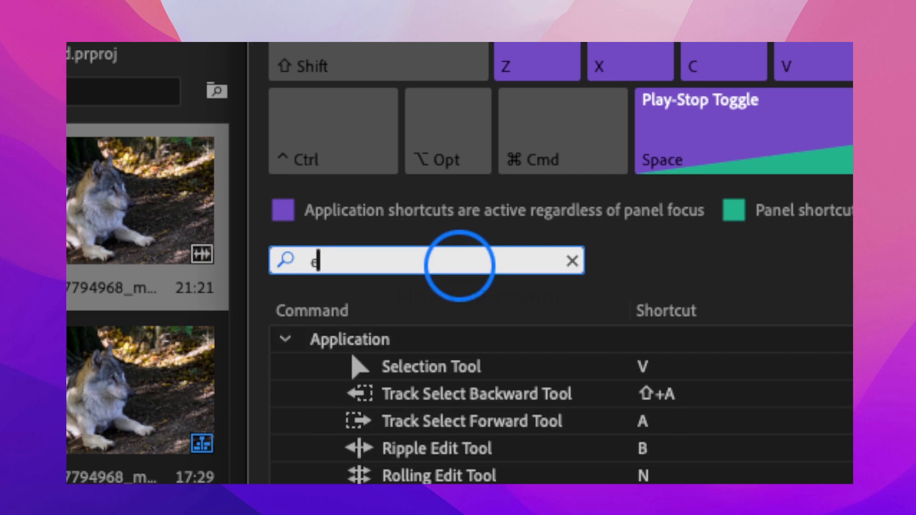
pyautogui.press('BackSpace')
pyautogui.press('BackSpace')
pyautogui.press('BackSpace')
pyautogui.press('BackSpace')
pyautogui.write('add edi ')
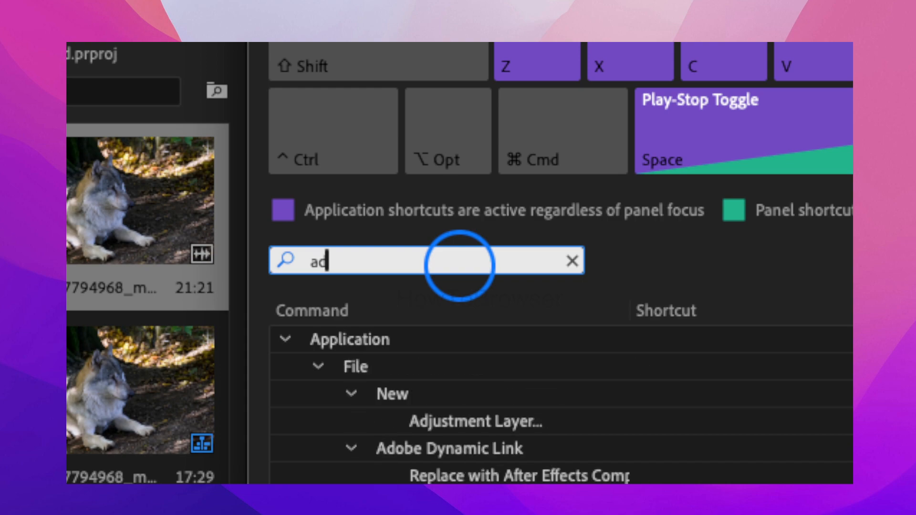
pyautogui.write('t')
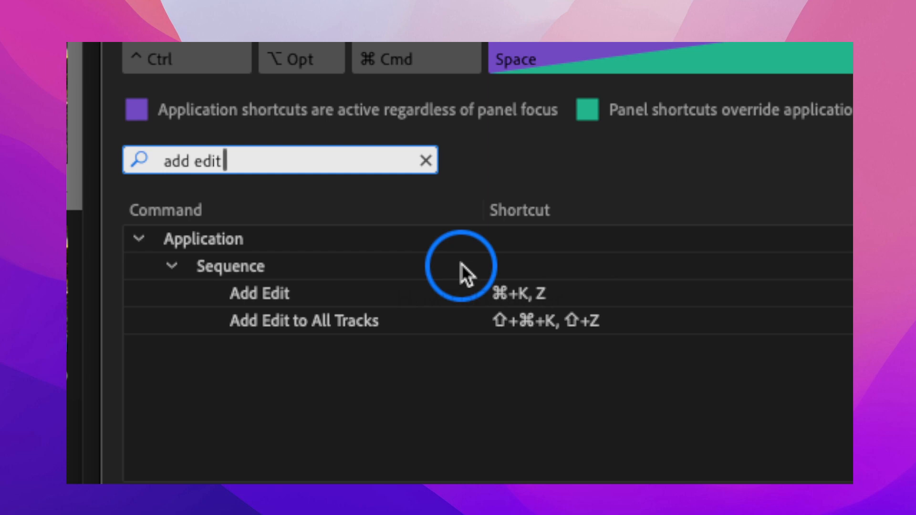
pyautogui.click(460, 269)
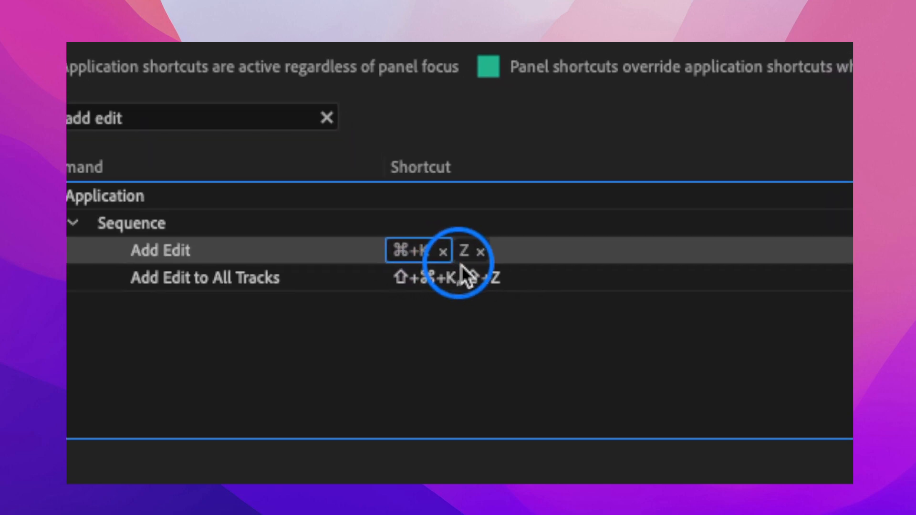
pyautogui.click(461, 263)
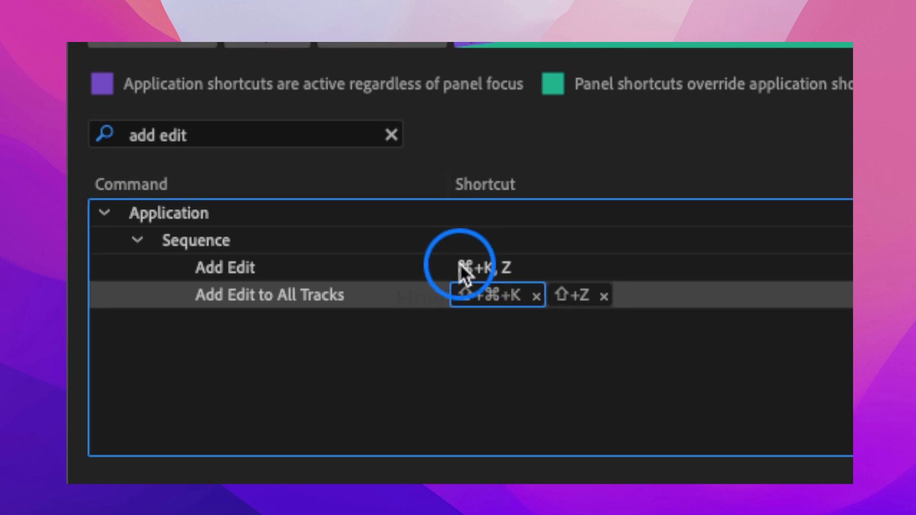
# Replace the shortcut search with "ripple dele" to check the Ripple Delete shortcut, and close the shortcut settings
pyautogui.click(424, 162)
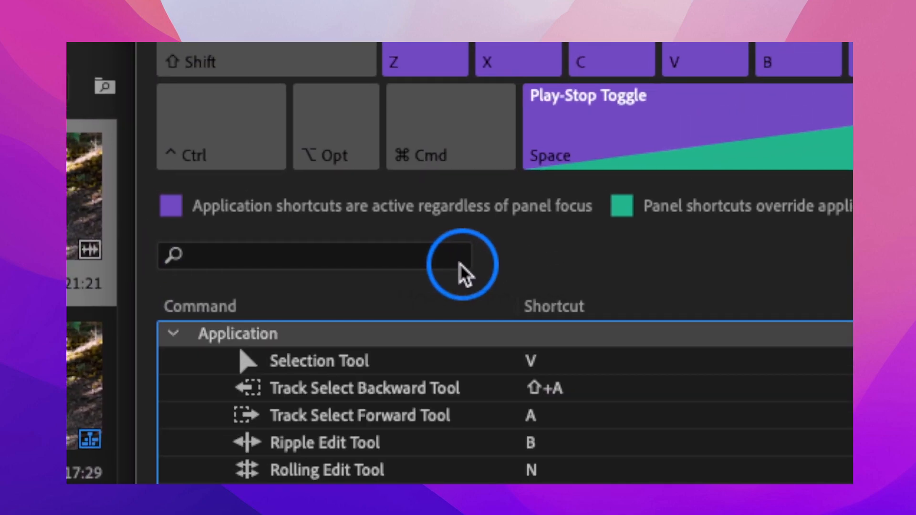
pyautogui.click(459, 263)
pyautogui.write('ß')
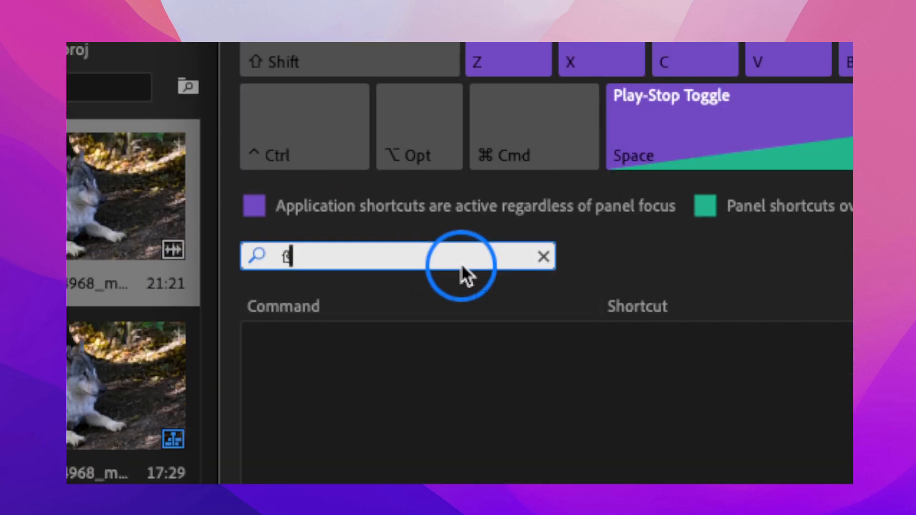
pyautogui.press('BackSpace')
pyautogui.write('ripple d')
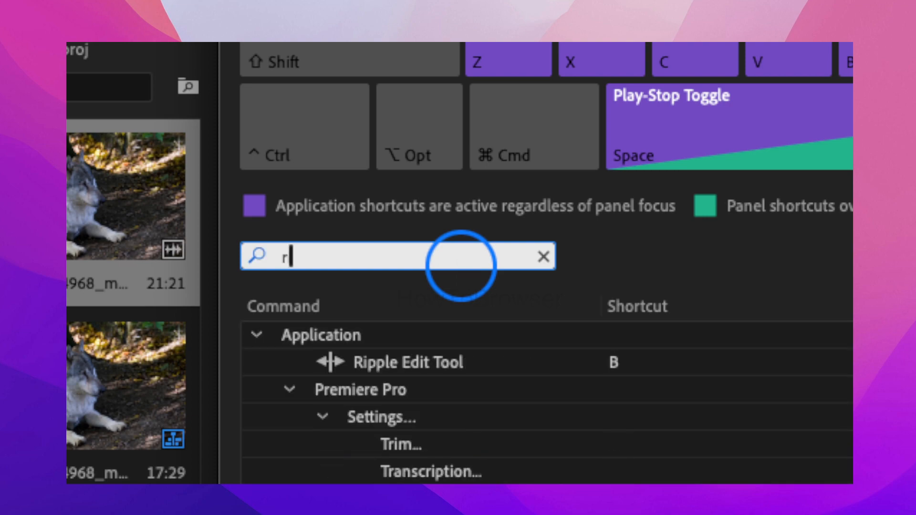
pyautogui.write('ele')
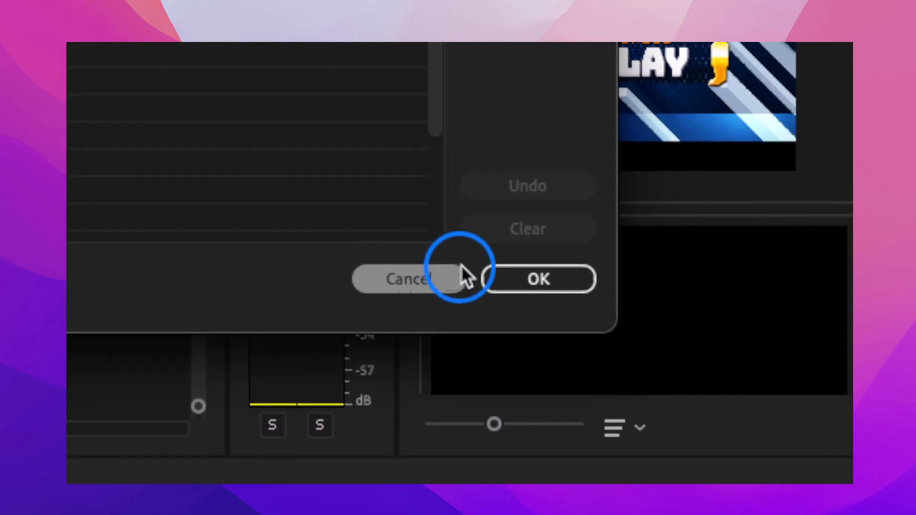
pyautogui.click(505, 279)
# Split the full video clip with Add Edit at about 00:00:10, 00:00:17 and 00:00:21, making four segments
pyautogui.click(380, 203)
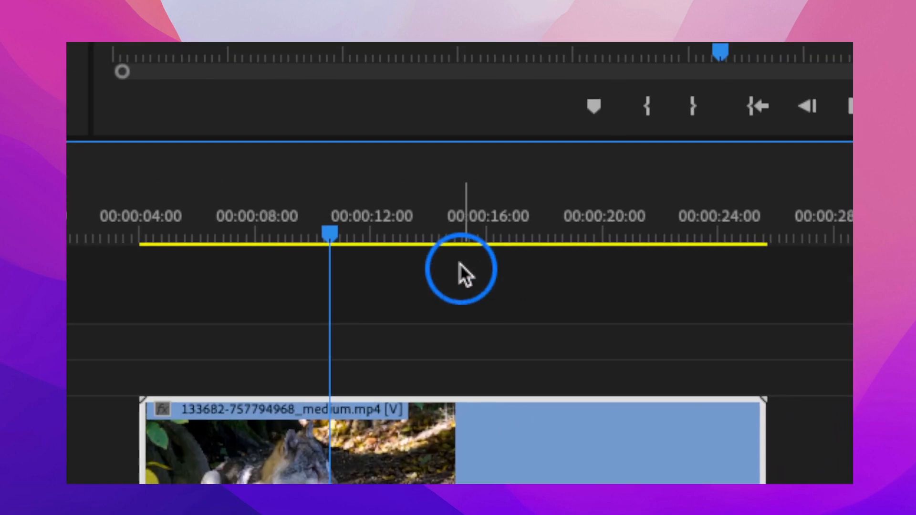
pyautogui.moveTo(459, 238); pyautogui.dragTo(351, 324)
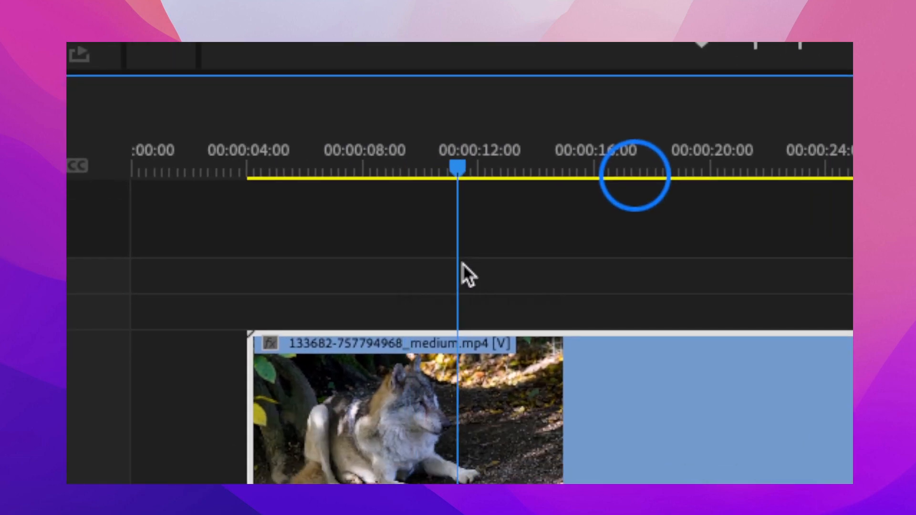
pyautogui.moveTo(460, 264); pyautogui.dragTo(429, 223)
pyautogui.click(432, 431)
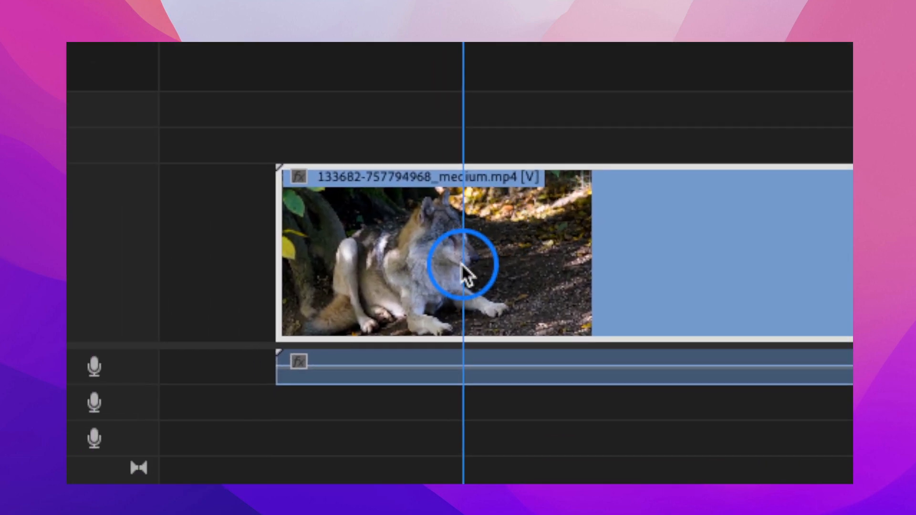
pyautogui.click(461, 265)
pyautogui.moveTo(461, 266); pyautogui.dragTo(459, 266)
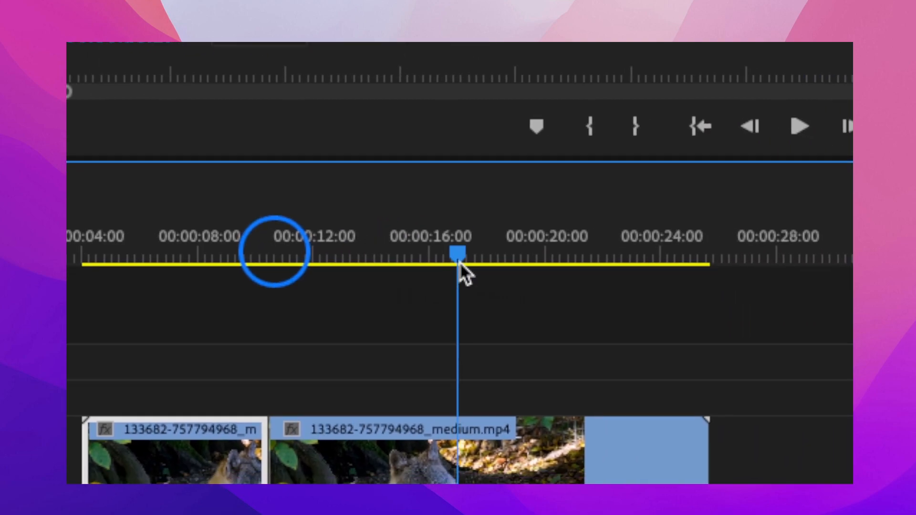
pyautogui.click(438, 472)
pyautogui.click(466, 260)
pyautogui.click(572, 257)
pyautogui.click(593, 482)
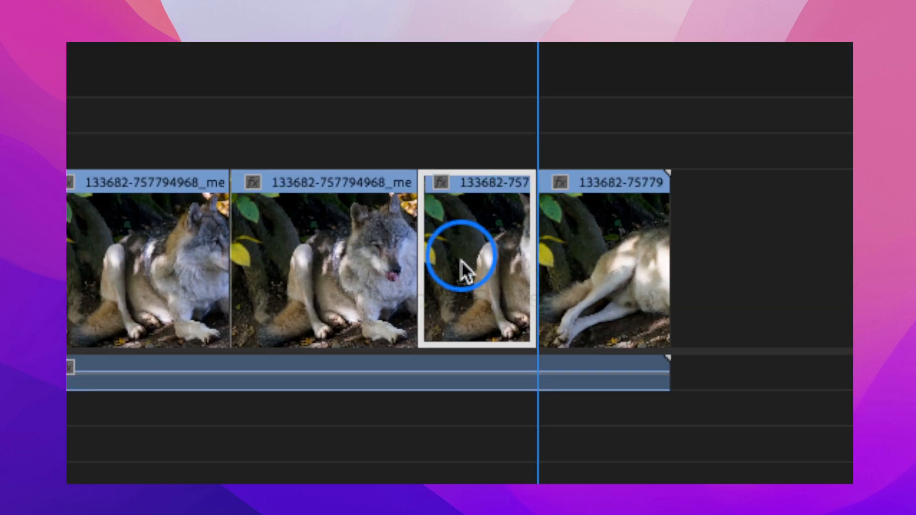
# Ripple delete the third video segment and the second one, keeping only the first and last segments
pyautogui.moveTo(466, 271); pyautogui.dragTo(464, 249)
pyautogui.hotkey('shift', 'Delete')
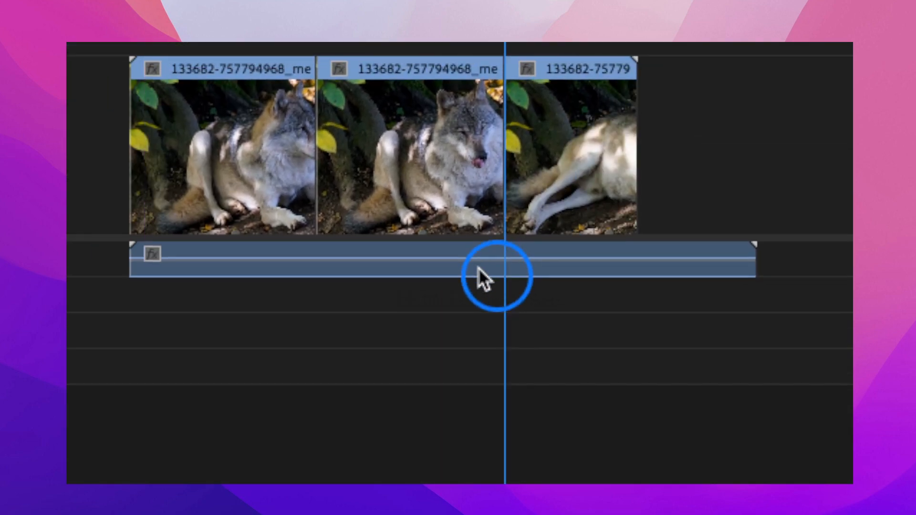
pyautogui.click(462, 266)
pyautogui.click(343, 186)
pyautogui.hotkey('shift', 'Delete')
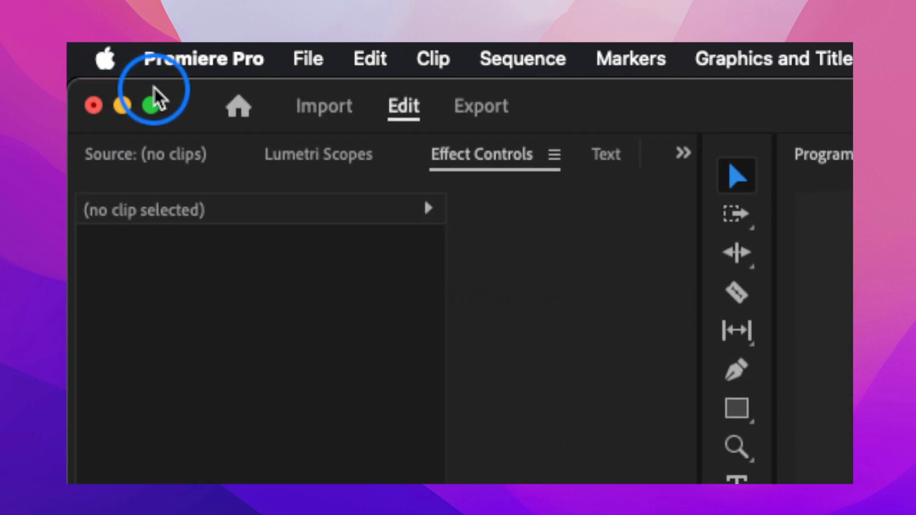
# Open the keyboard shortcut settings and search the commands for "ripp"
pyautogui.click(172, 64)
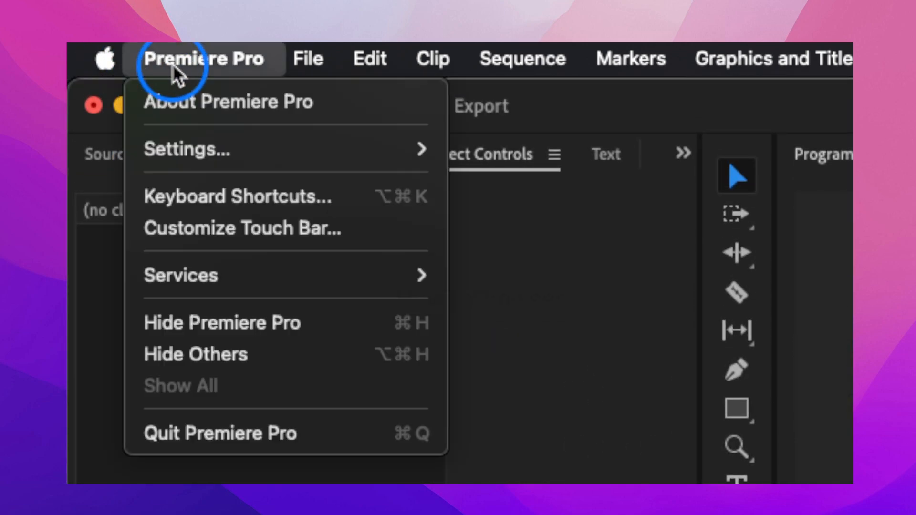
pyautogui.click(199, 186)
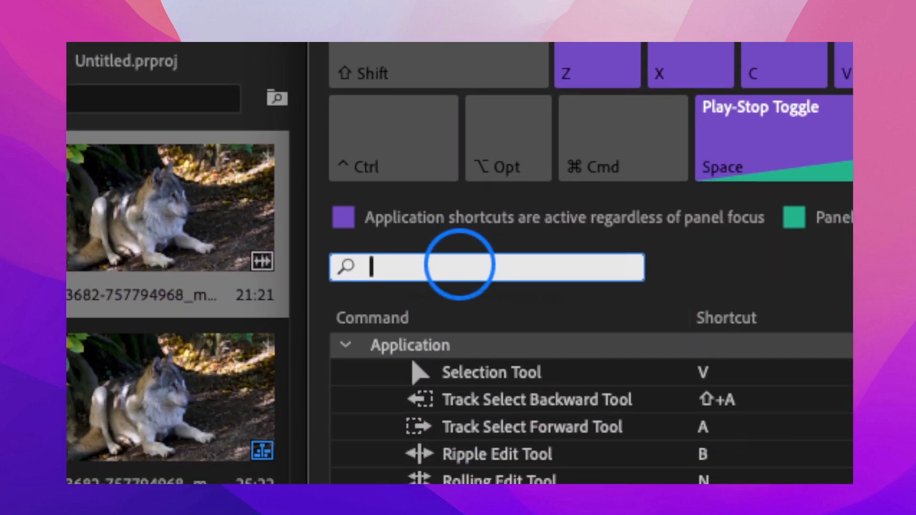
pyautogui.write('ripp')
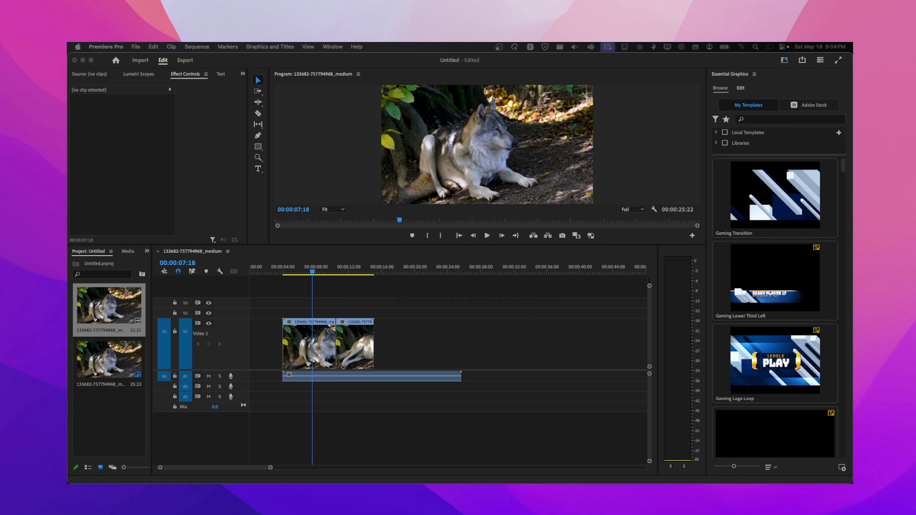
# Move the last video segment away to leave a gap of about 7 seconds, and remove that gap with Ripple Delete
pyautogui.moveTo(366, 343); pyautogui.dragTo(425, 343)
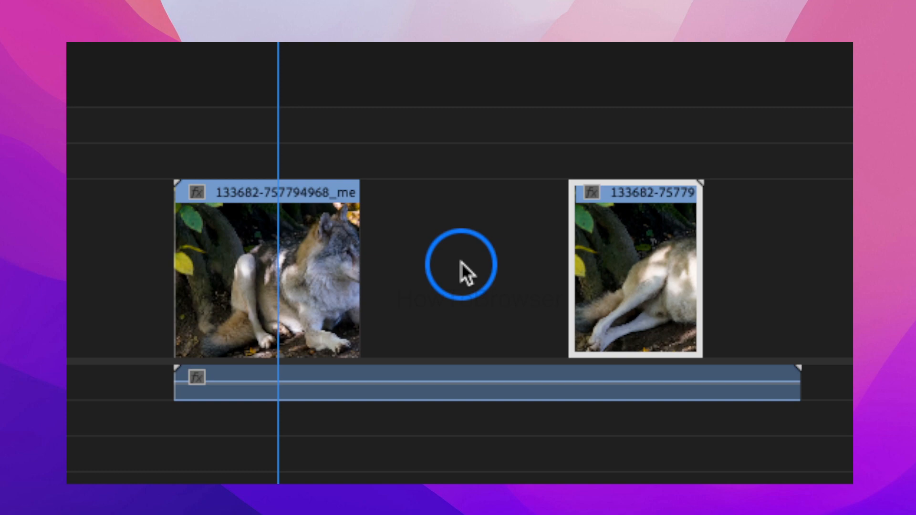
pyautogui.click(461, 263)
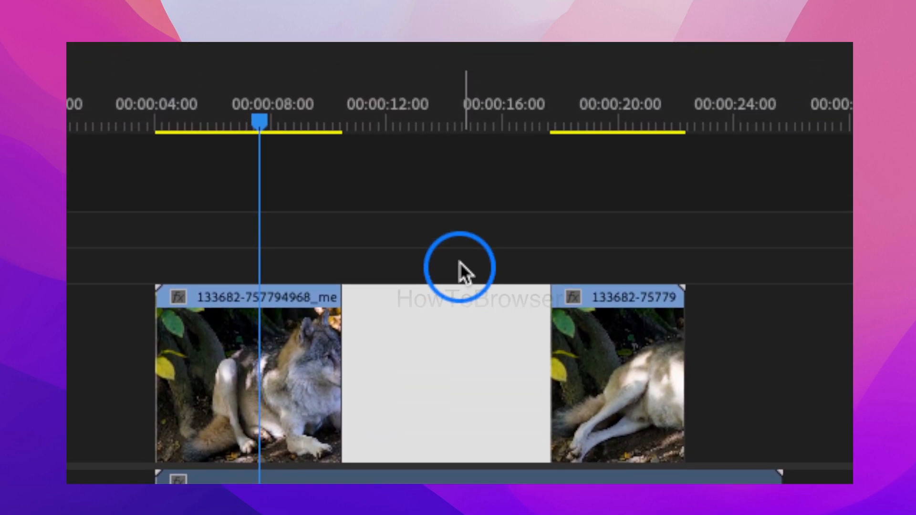
pyautogui.click(482, 168)
pyautogui.click(477, 238)
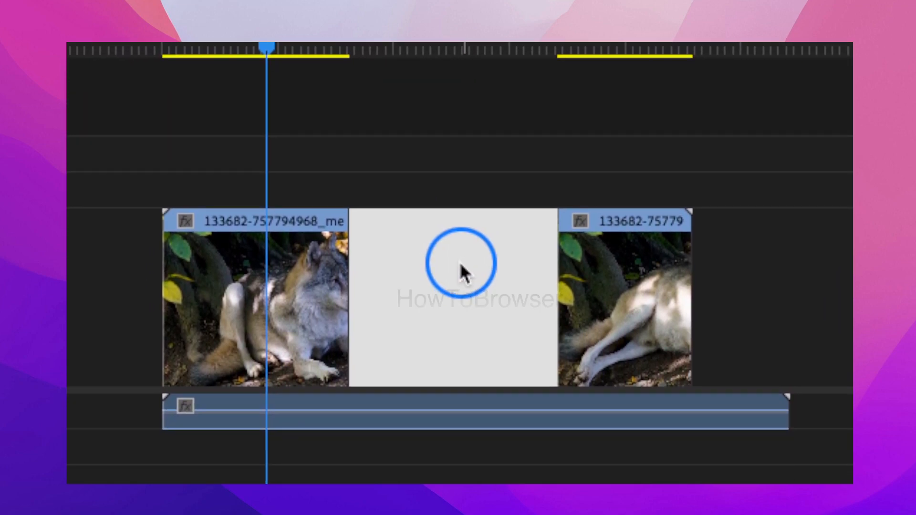
pyautogui.rightClick(460, 264)
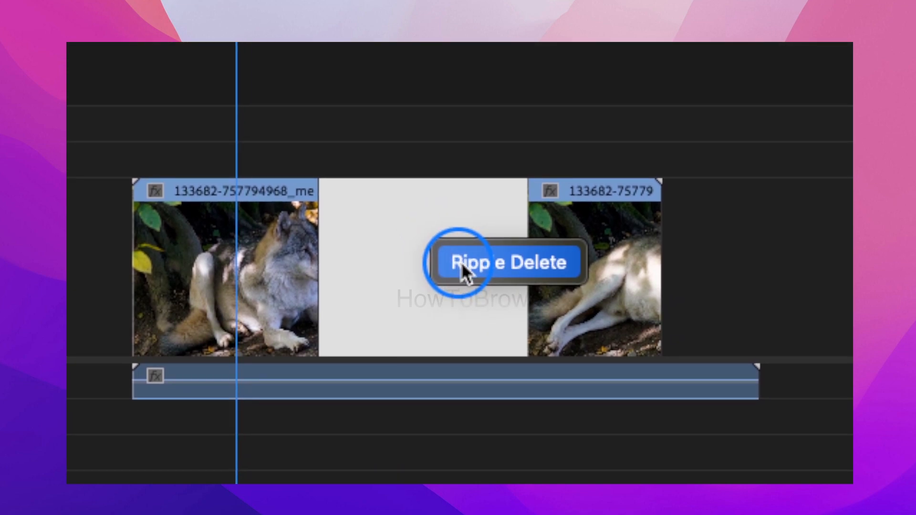
pyautogui.click(463, 269)
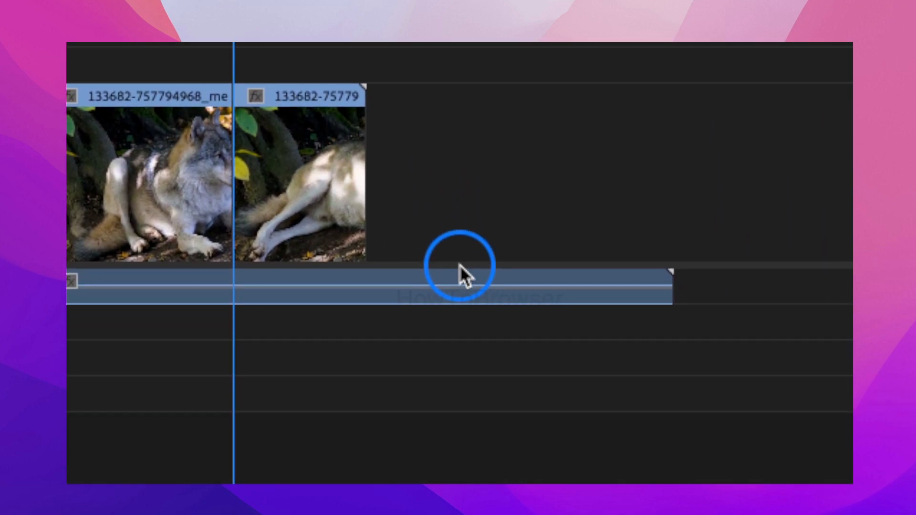
# Delete the audio clip and shift the second video segment later, leaving a gap of about 6 seconds after the first
pyautogui.click(617, 437)
pyautogui.press('Delete')
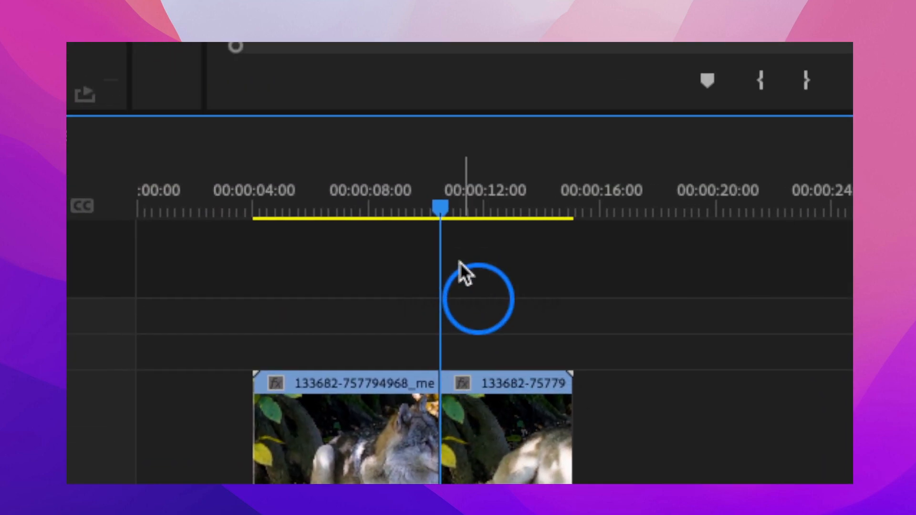
pyautogui.click(460, 261)
pyautogui.moveTo(459, 261); pyautogui.dragTo(510, 282)
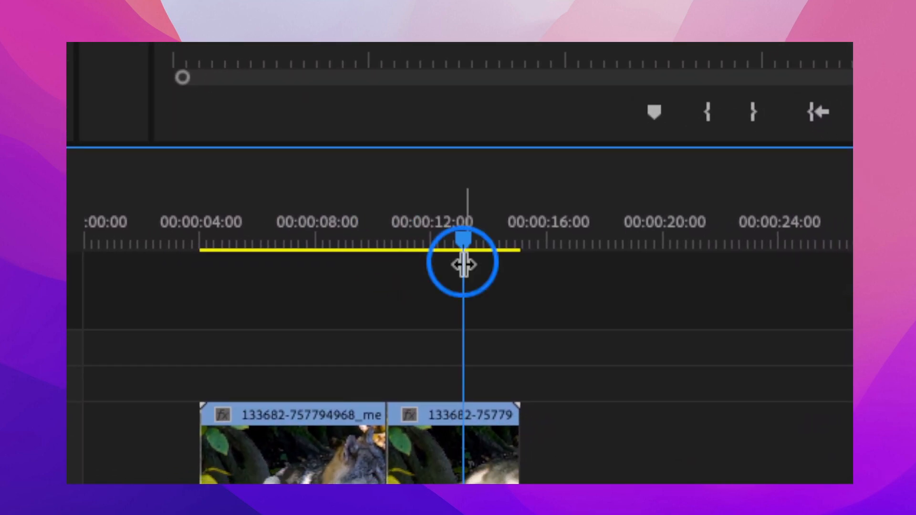
pyautogui.click(459, 270)
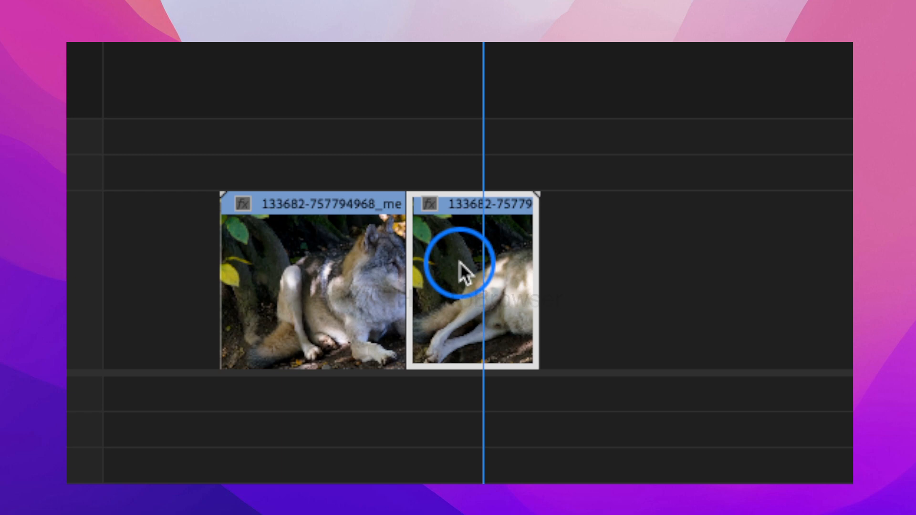
pyautogui.moveTo(459, 263); pyautogui.dragTo(628, 261)
pyautogui.moveTo(793, 217); pyautogui.dragTo(287, 250)
pyautogui.moveTo(464, 265); pyautogui.dragTo(463, 265)
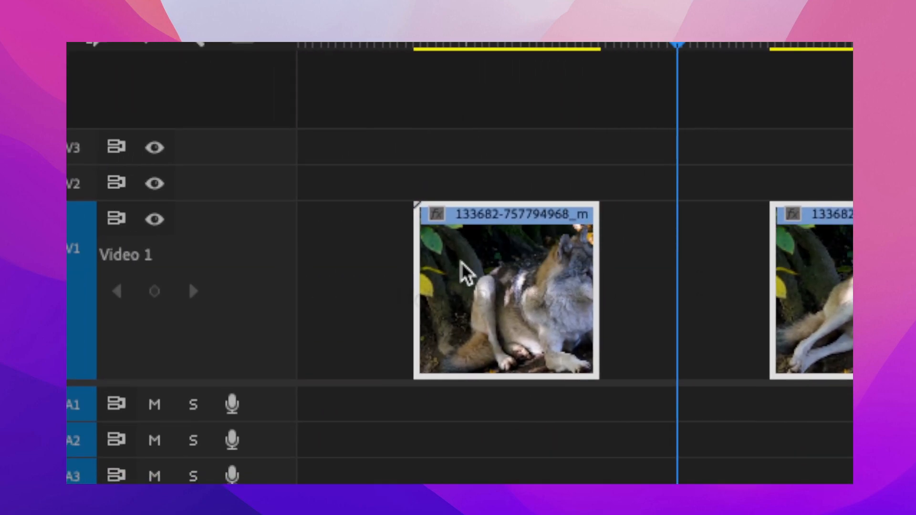
pyautogui.click(540, 279)
pyautogui.click(282, 276)
pyautogui.moveTo(282, 276); pyautogui.dragTo(439, 260)
pyautogui.click(468, 279)
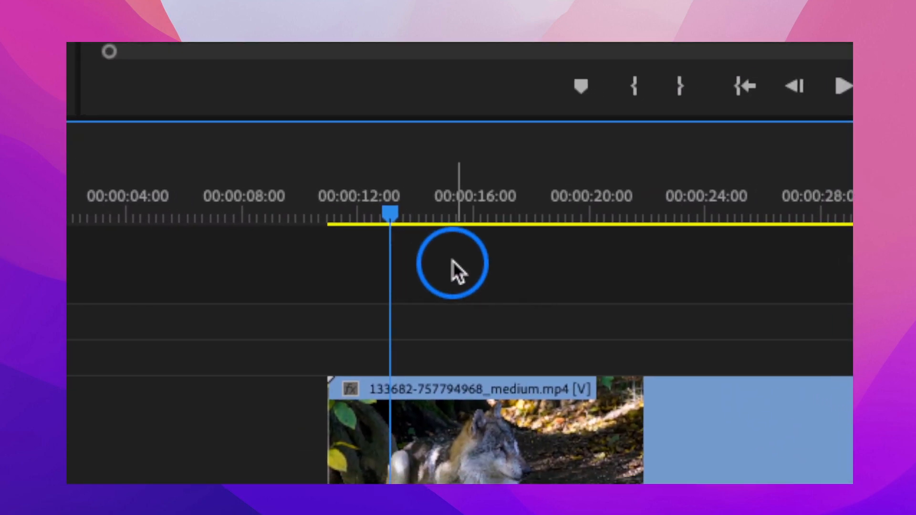
# Widen the timeline panel and split the clip with Add Edit at about 15.5, 17, 23, 24, 29.5 and 30 seconds
pyautogui.scroll(4, 461, 266)
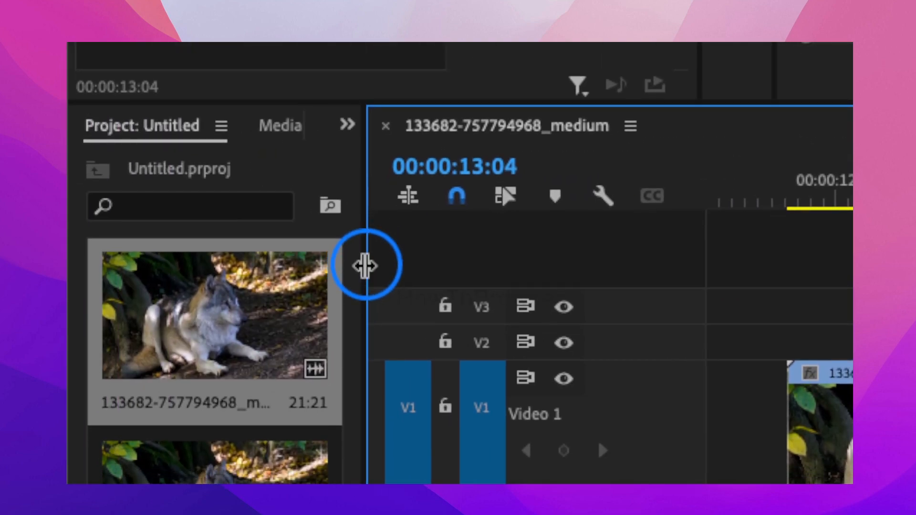
pyautogui.moveTo(365, 265); pyautogui.dragTo(123, 270)
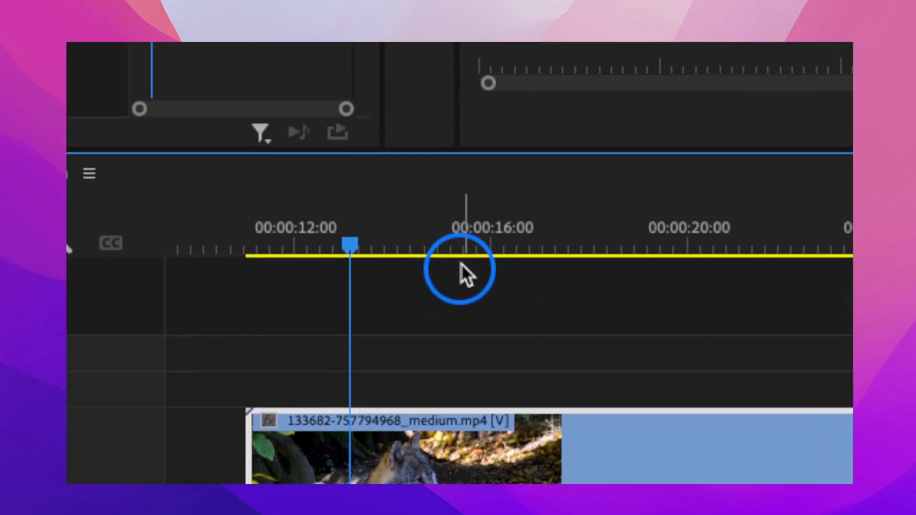
pyautogui.click(504, 56)
pyautogui.press('super+k')
pyautogui.click(356, 261)
pyautogui.press('super+k')
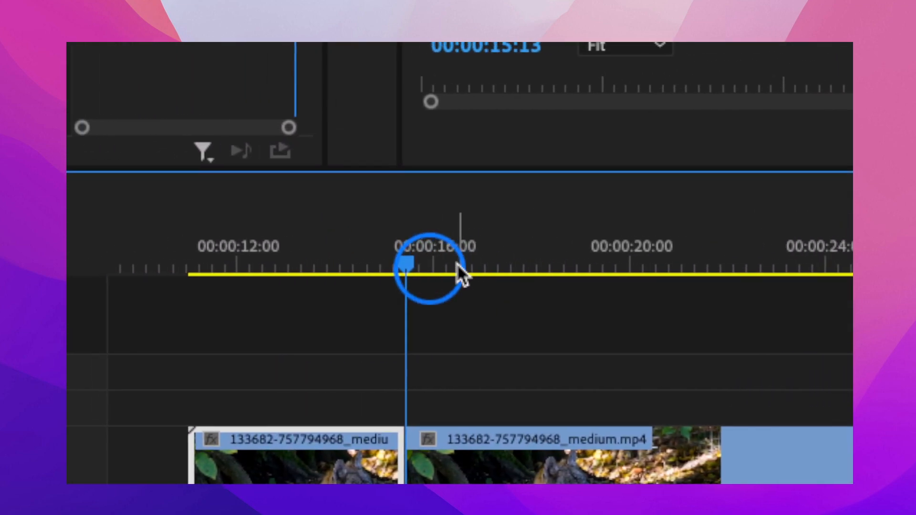
pyautogui.click(460, 262)
pyautogui.press('super+k')
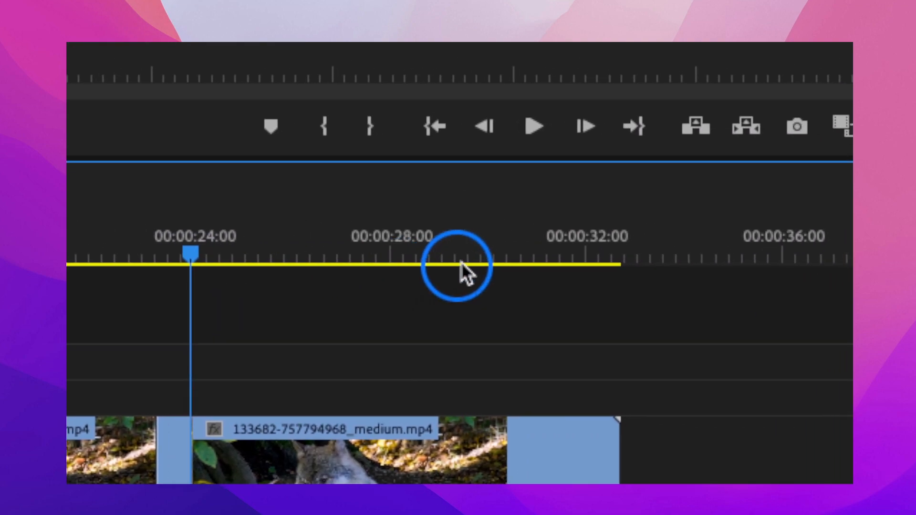
pyautogui.click(461, 262)
pyautogui.press('super+k')
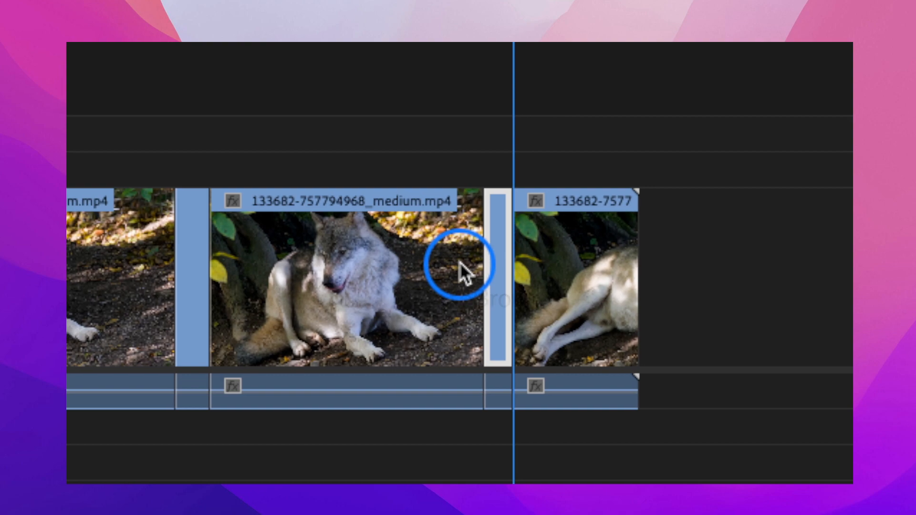
# Delete the short video segments between the cuts and try to close the resulting gaps on V1 one by one
pyautogui.press('Delete')
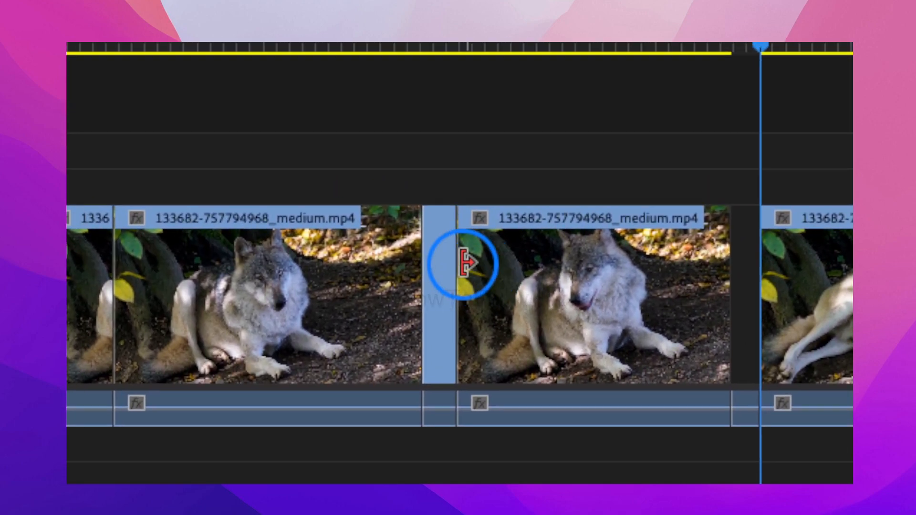
pyautogui.press('Delete')
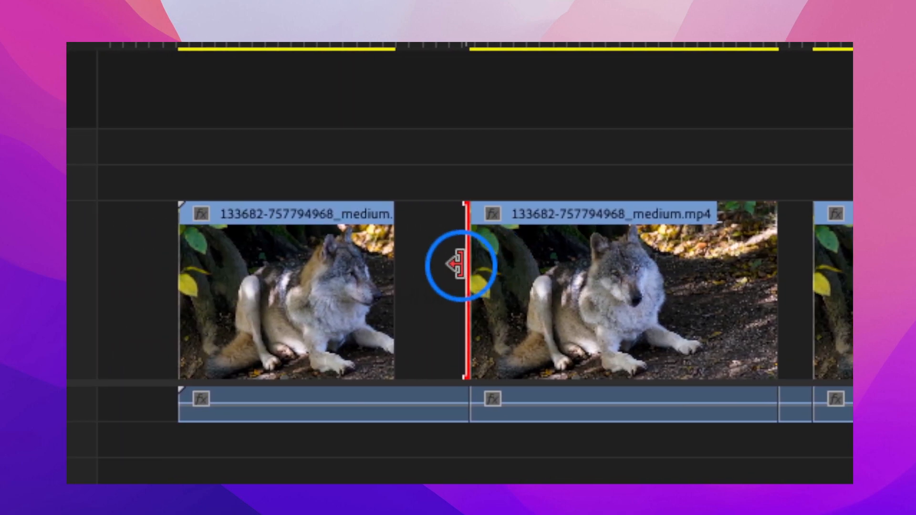
pyautogui.click(456, 265)
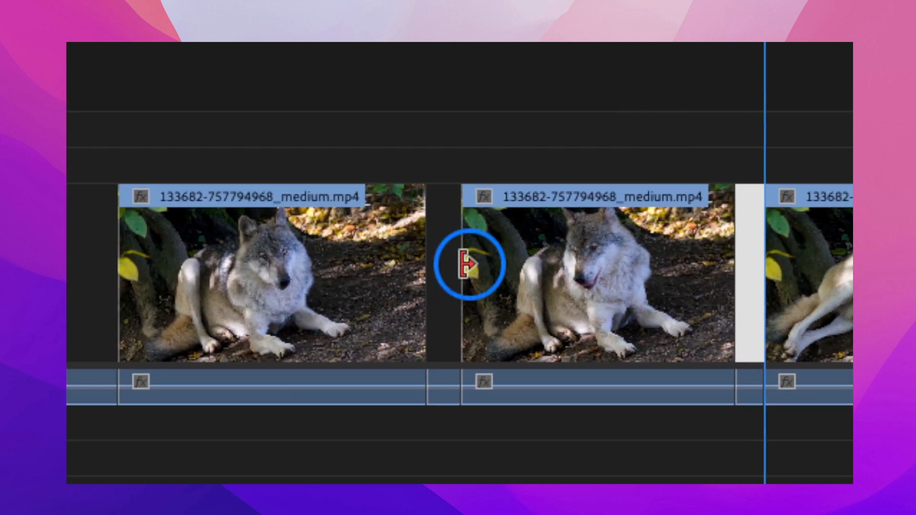
pyautogui.click(467, 269)
pyautogui.rightClick(465, 272)
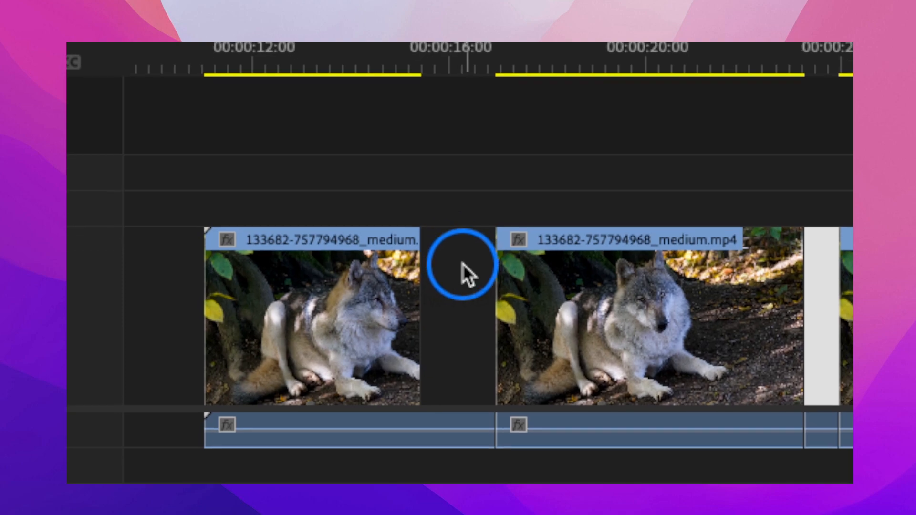
pyautogui.click(462, 269)
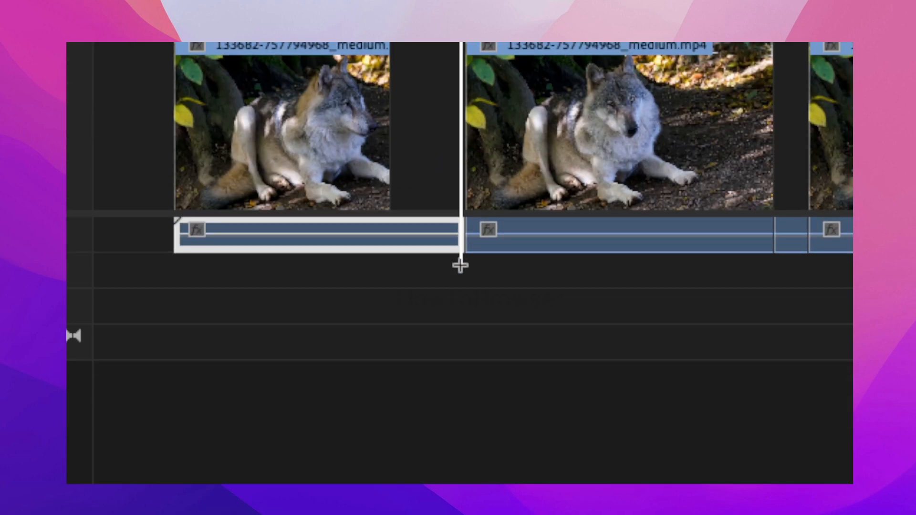
pyautogui.click(416, 154)
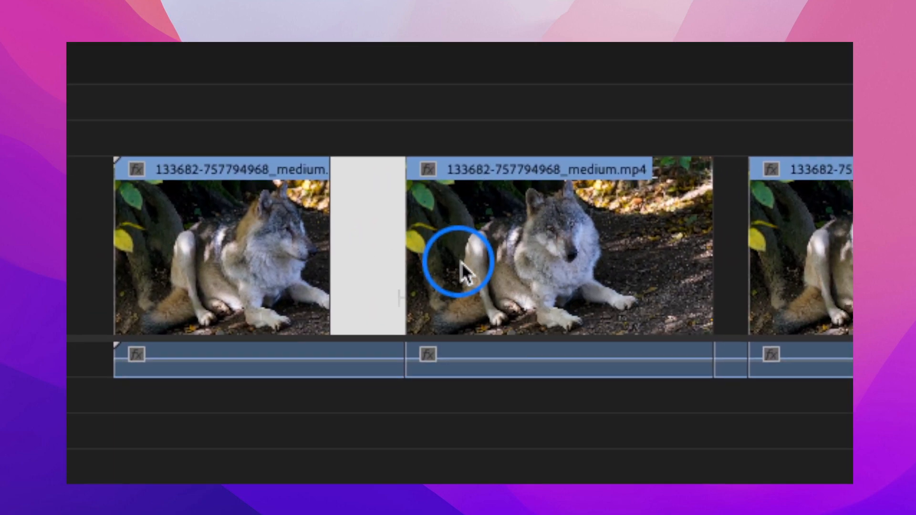
pyautogui.click(462, 272)
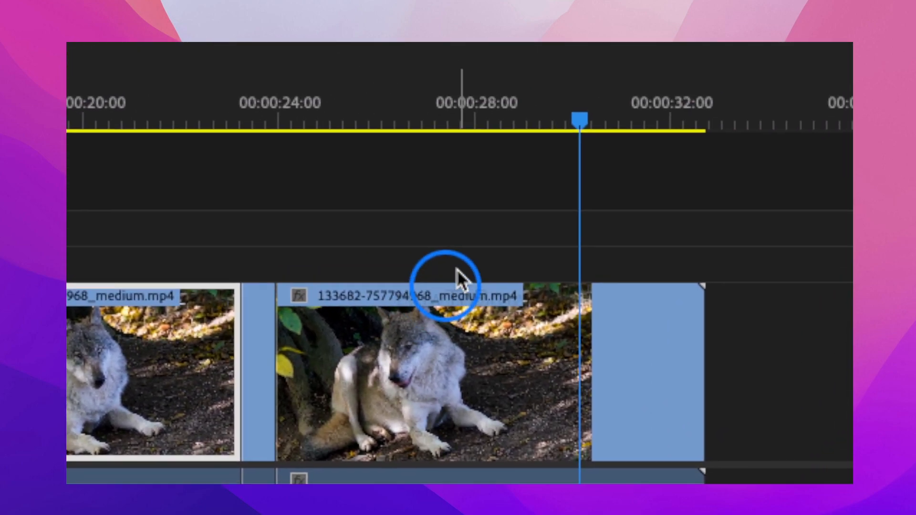
# Split the last segment at about 00:00:30 and 00:00:31 with Add Edit, and remove the short piece between with Ripple Delete
pyautogui.press('cmd+k')
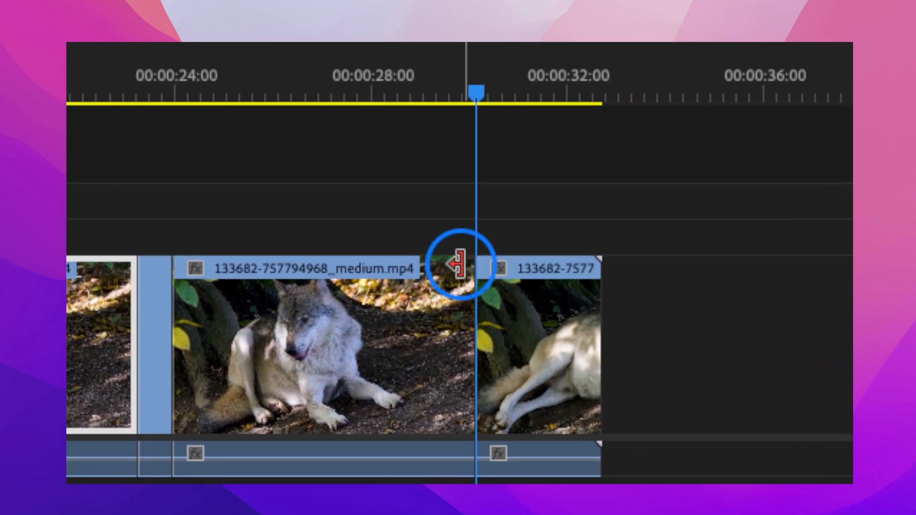
pyautogui.click(515, 96)
pyautogui.press('cmd+k')
pyautogui.click(500, 298)
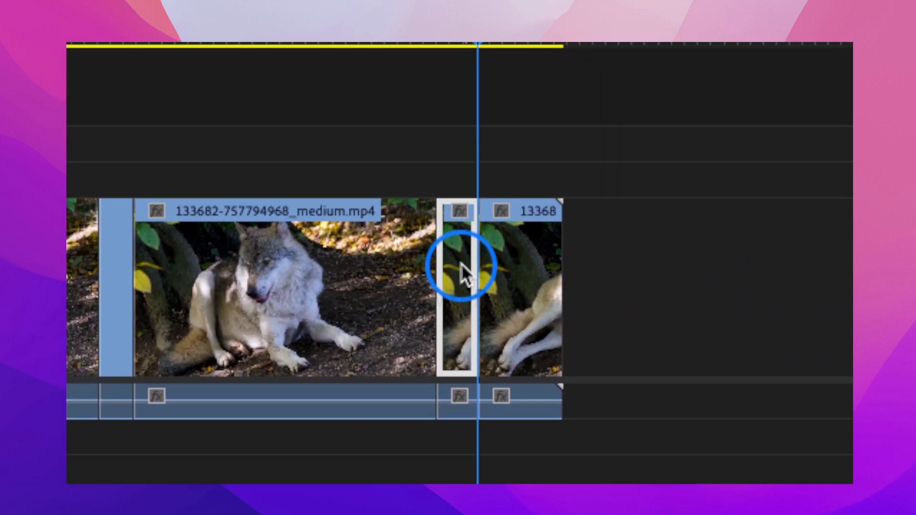
pyautogui.hotkey('shift', 'Delete')
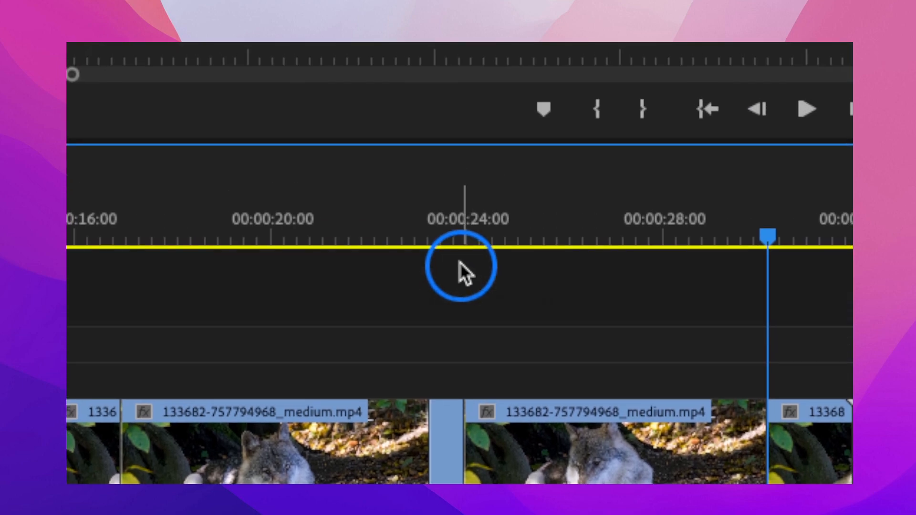
# Close all the gaps between the video segments of the sequence at once with Close Gap
pyautogui.click(202, 196)
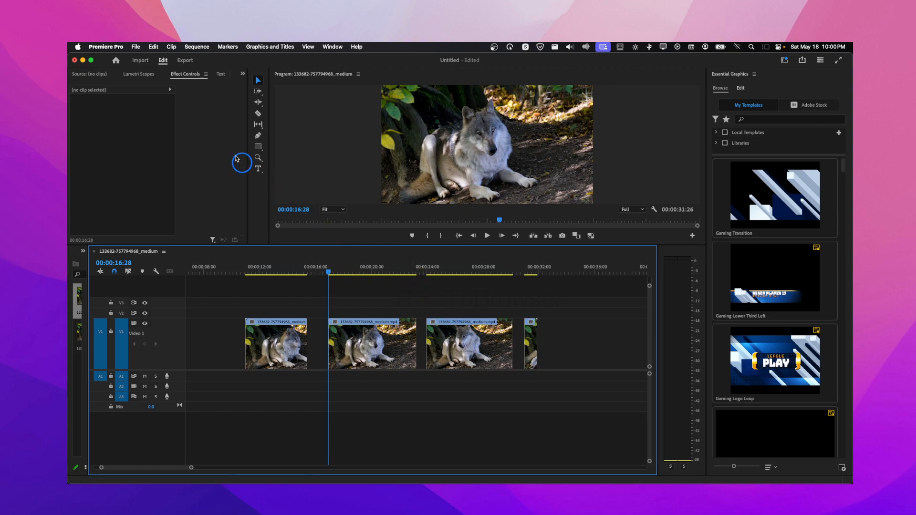
pyautogui.click(196, 47)
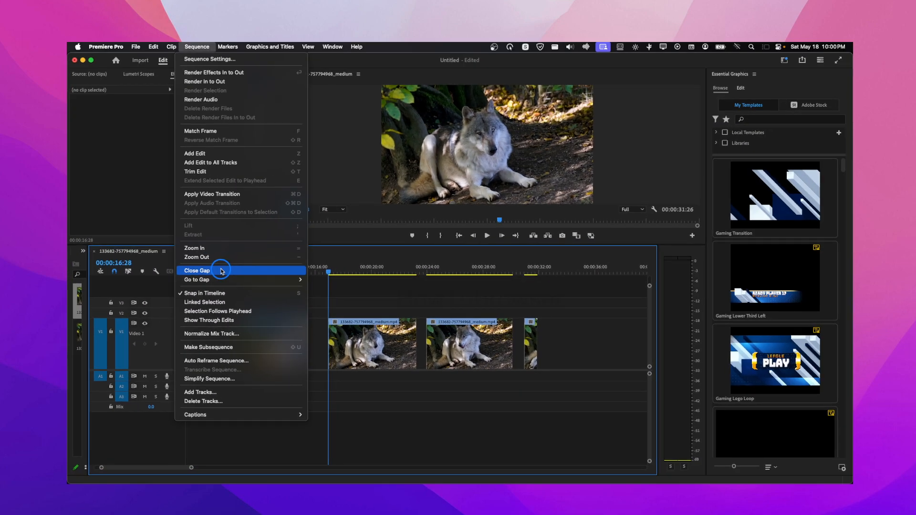
pyautogui.click(221, 271)
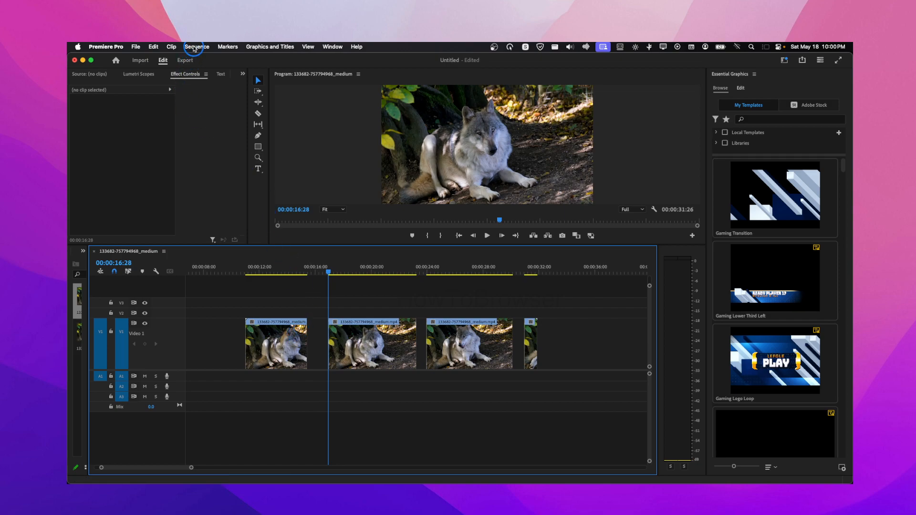
pyautogui.click(197, 47)
pyautogui.click(207, 271)
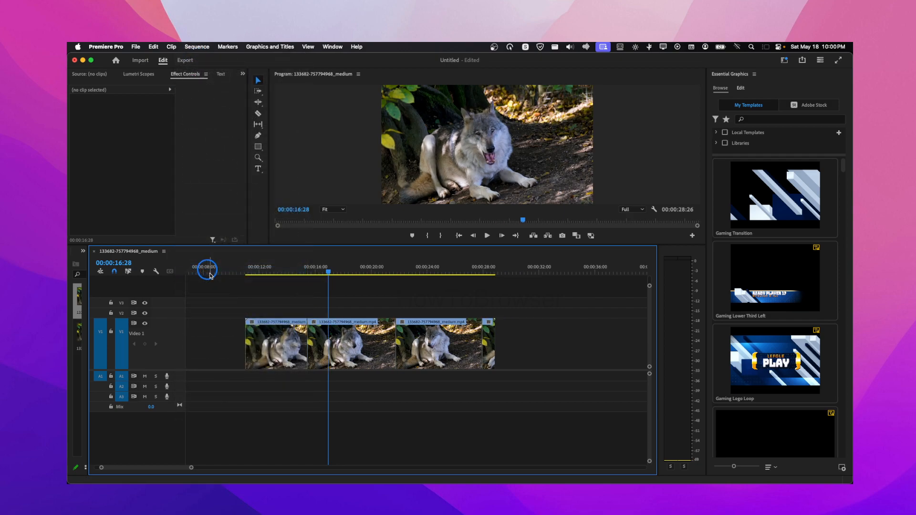